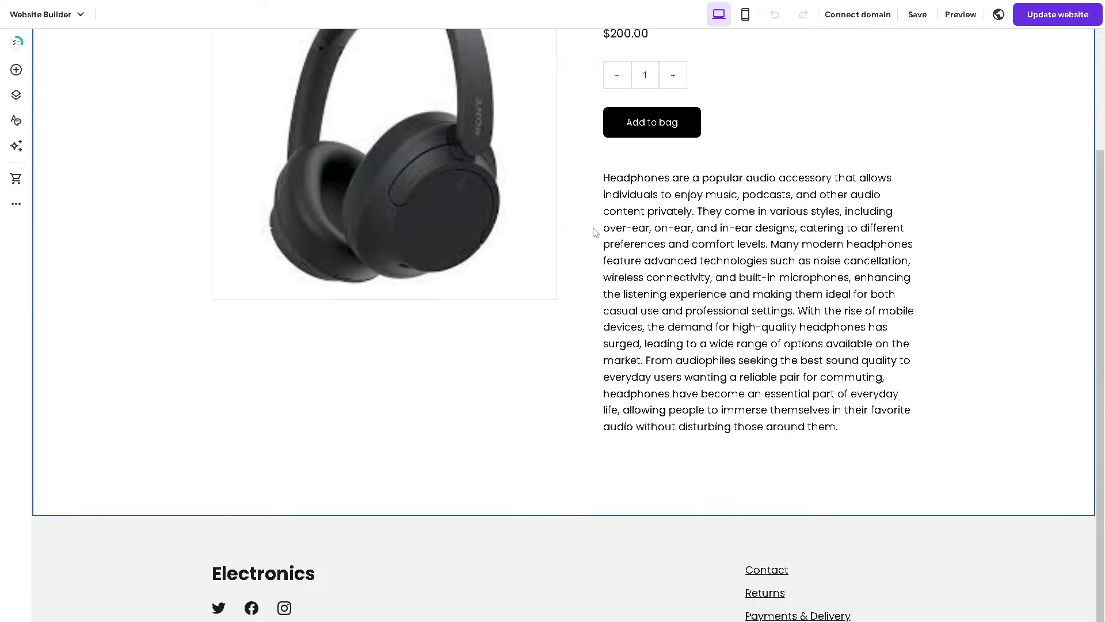
scroll(595, 232, "up", 3)
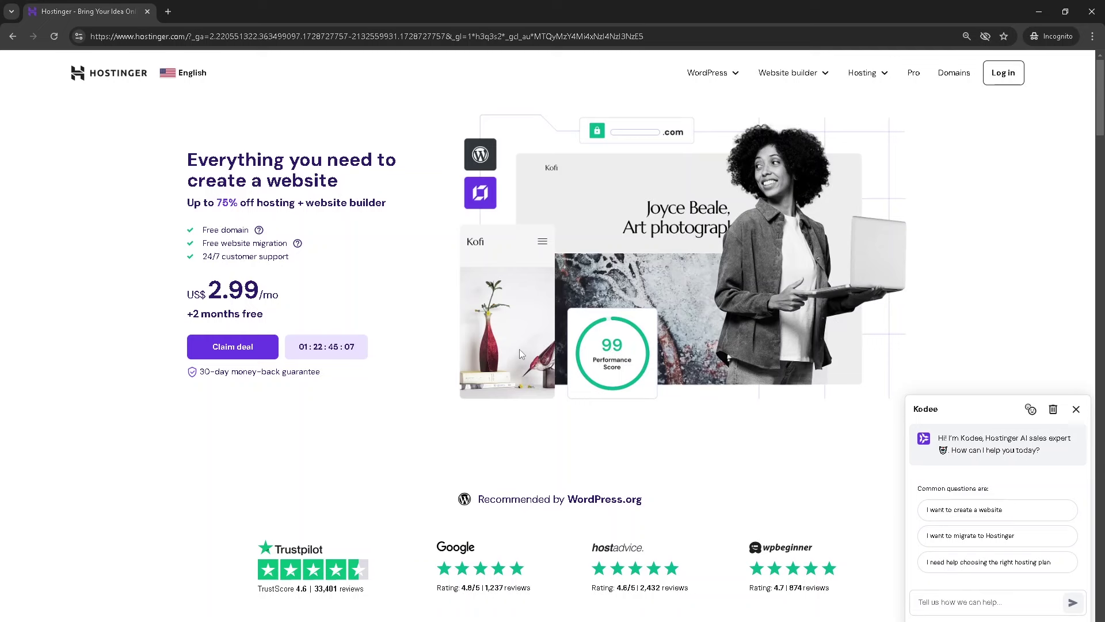
Compare the prices and full feature lists of the Premium, Business and Cloud Startup hosting plans
scroll(447, 307, "down", 12)
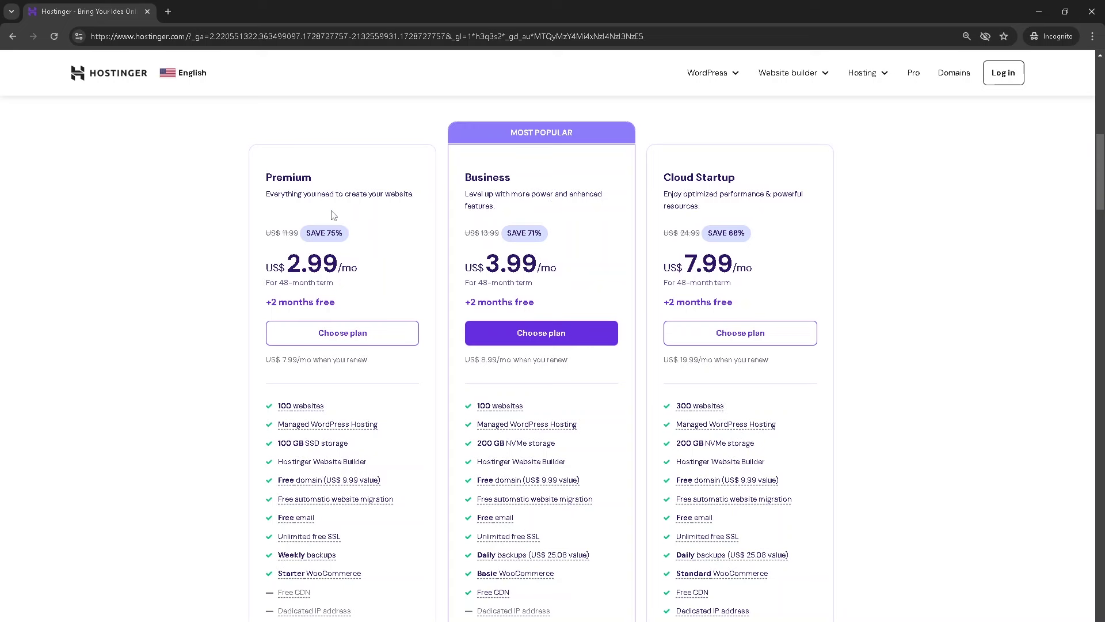
scroll(331, 216, "down", 1)
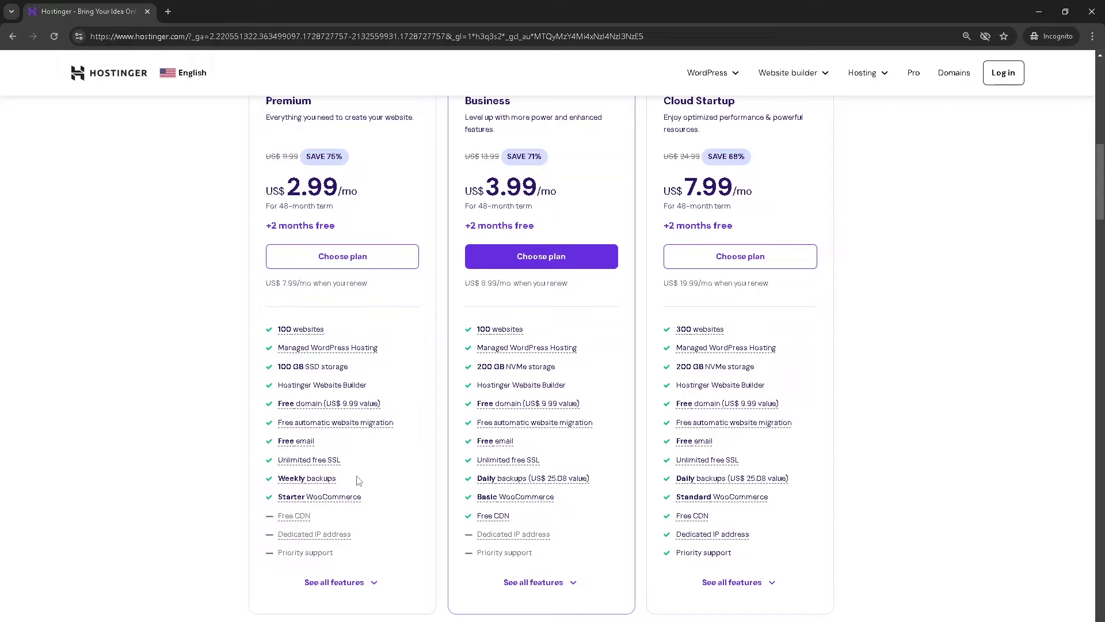
left_click(363, 583)
scroll(348, 430, "down", 5)
scroll(347, 430, "down", 8)
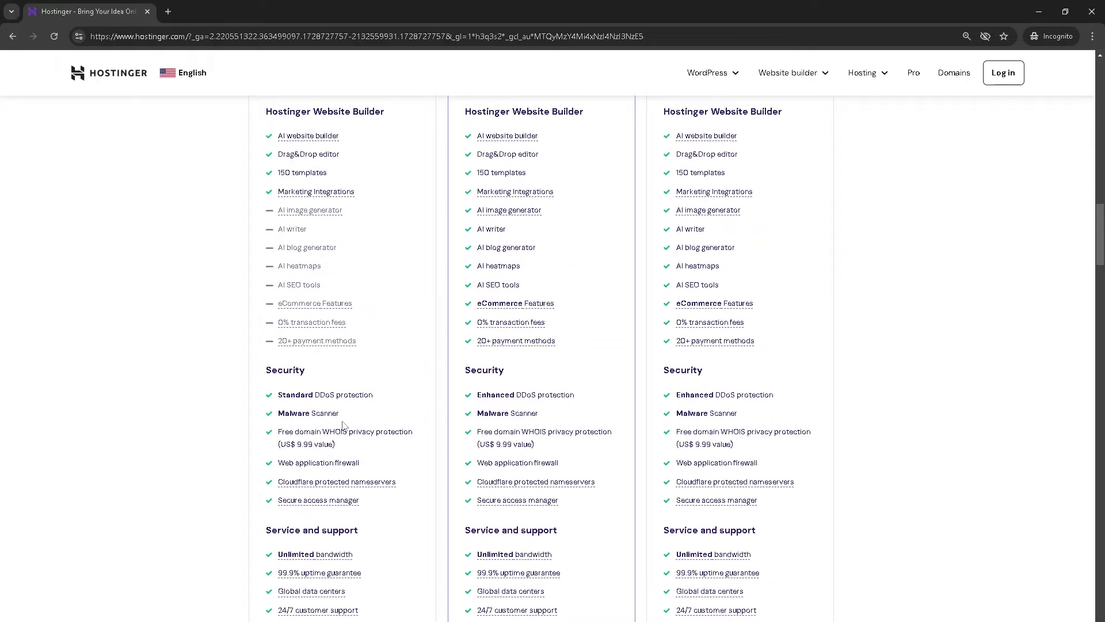
scroll(346, 429, "up", 3)
scroll(344, 427, "up", 1)
scroll(343, 426, "up", 15)
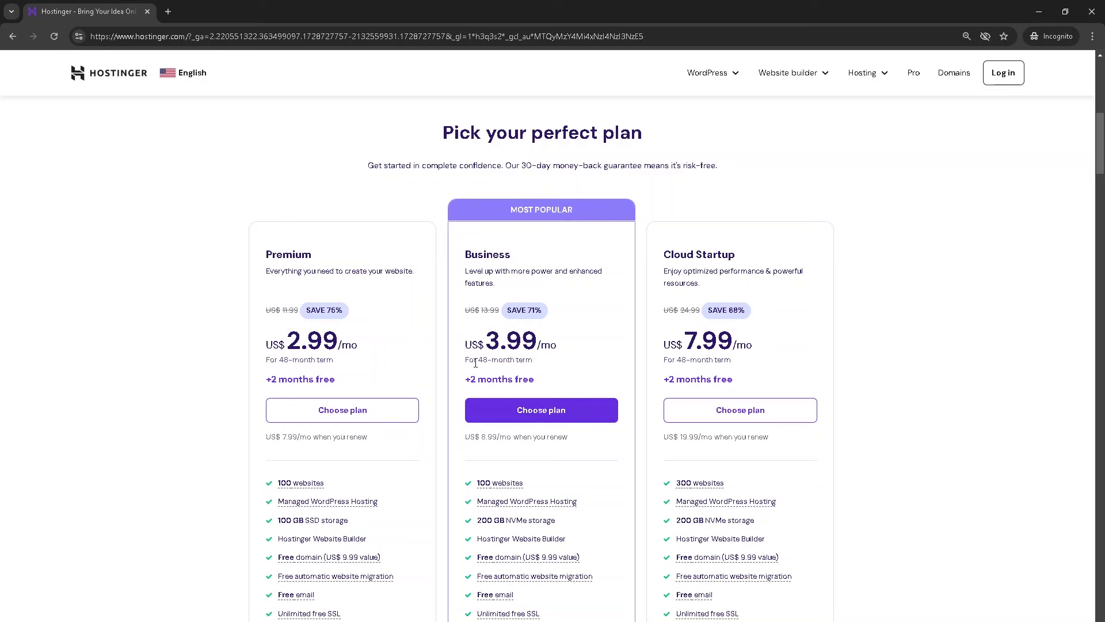
Choose the Premium hosting plan, set its billing period to 12 months and continue to account creation
scroll(340, 338, "down", 1)
left_click(340, 336)
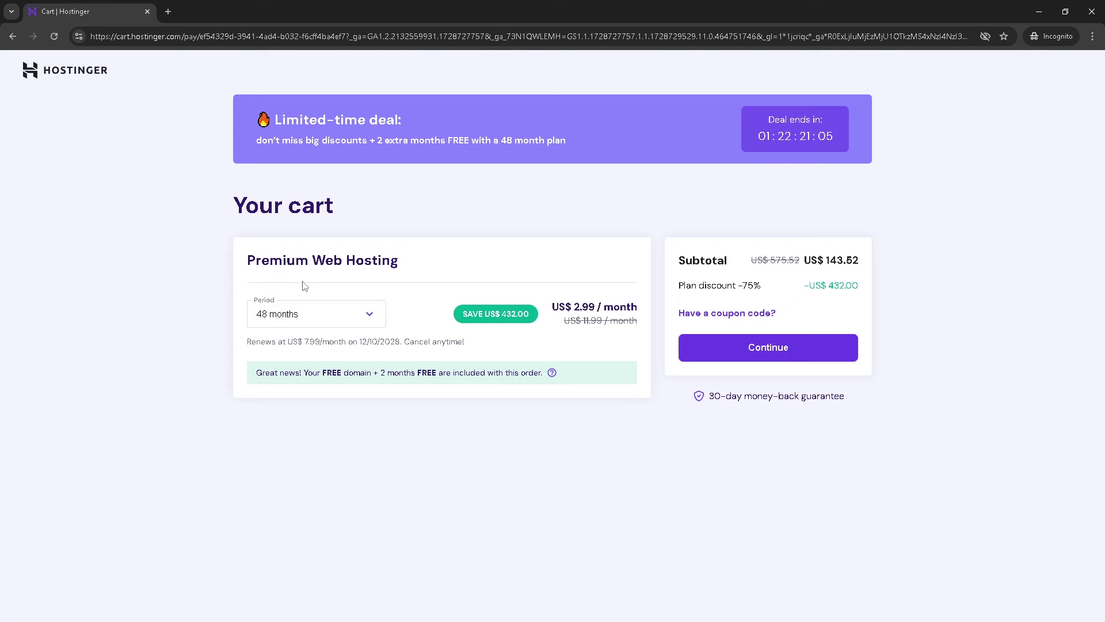
left_click(335, 321)
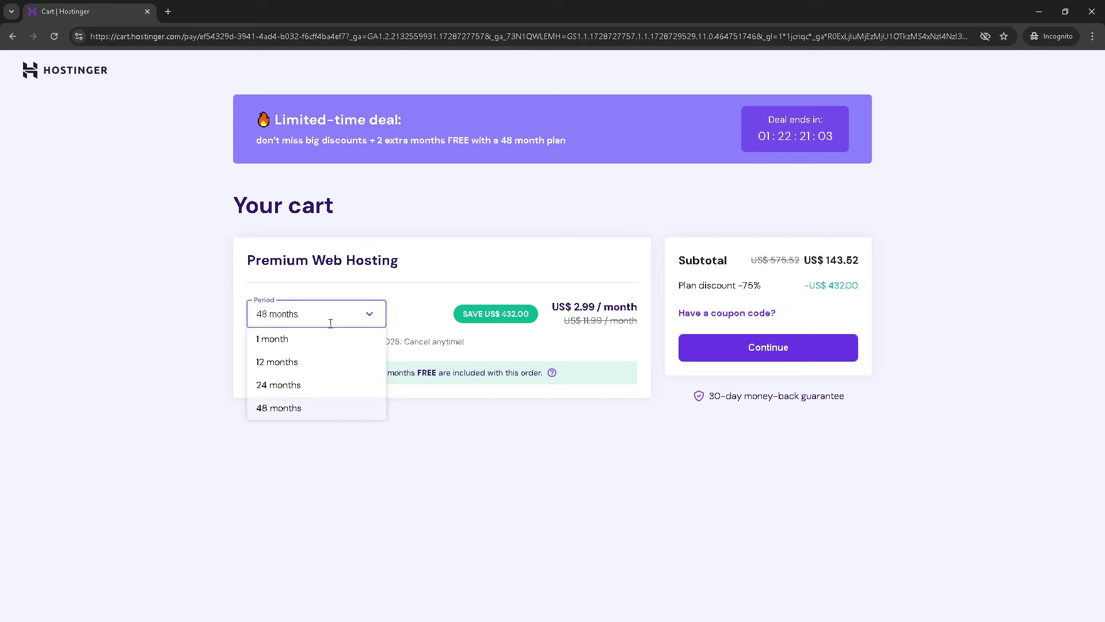
left_click(298, 366)
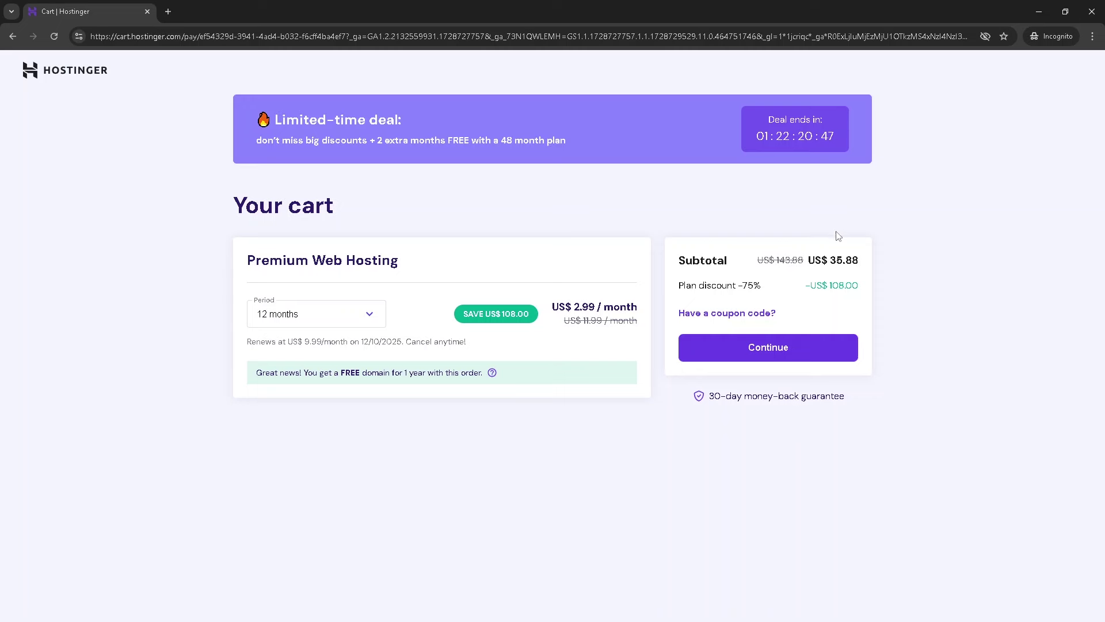
left_click(726, 346)
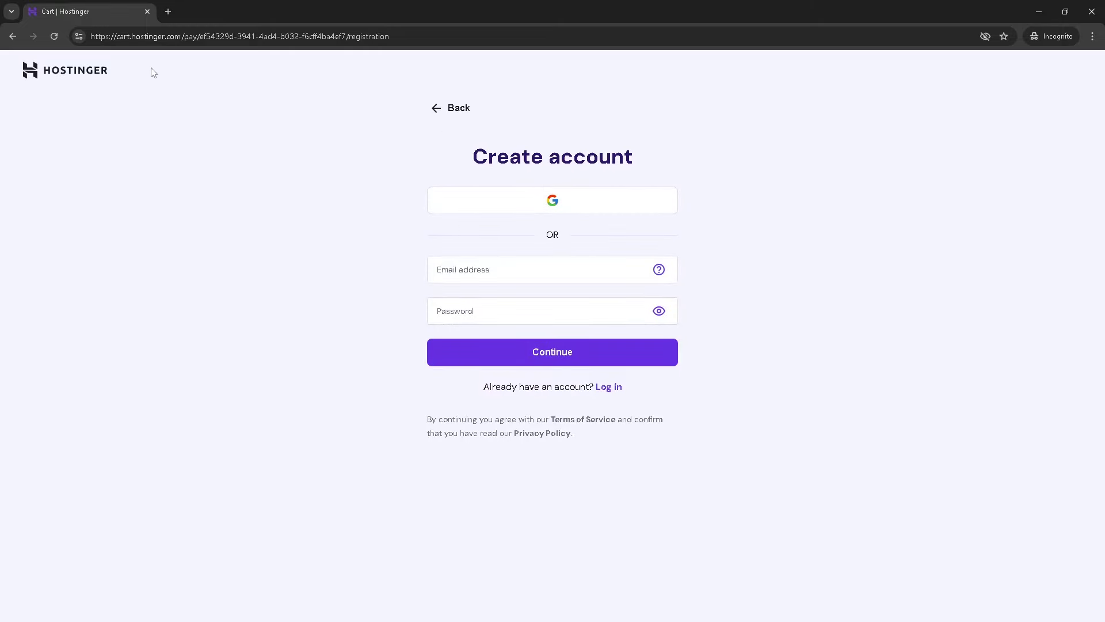
Leave the checkout and log in to the existing Hostinger account with the saved credentials, enabling Remember me
left_click(151, 12)
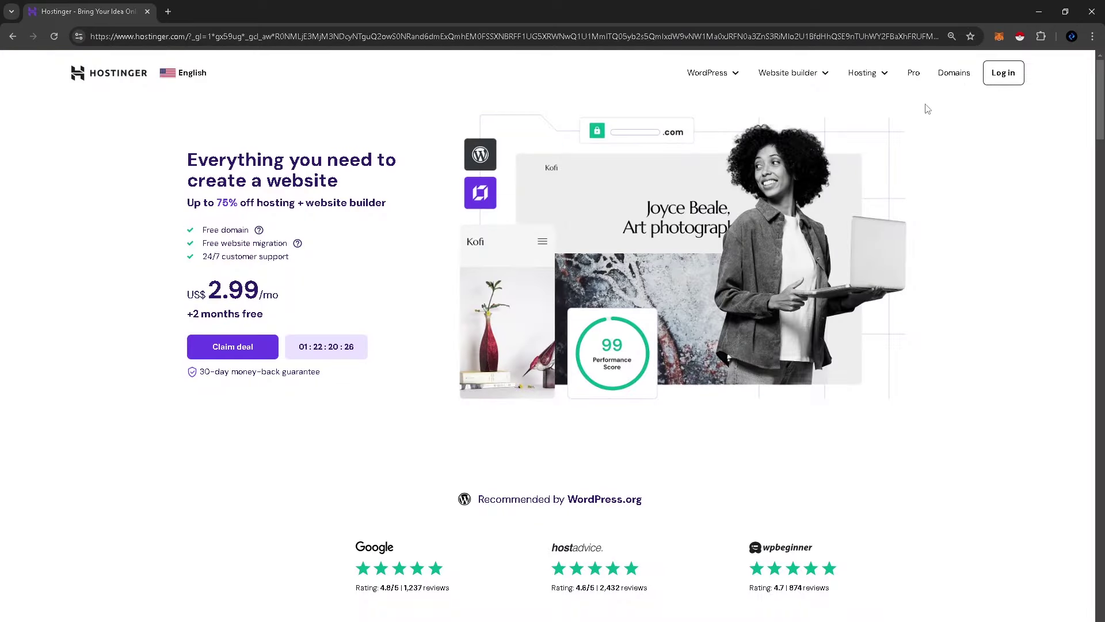
left_click(1003, 72)
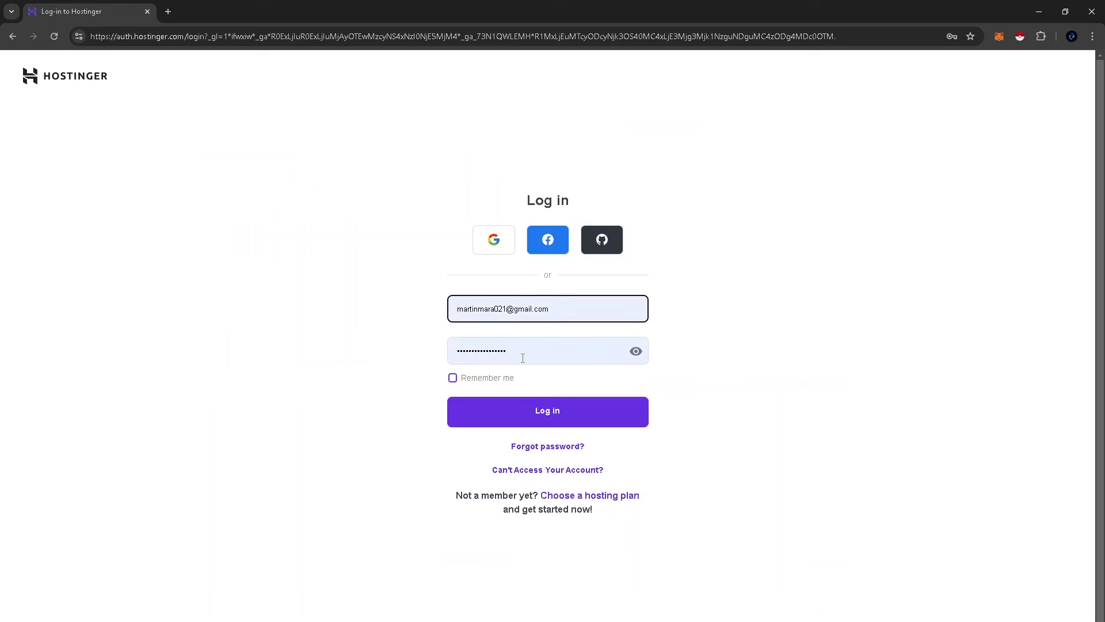
left_click(455, 379)
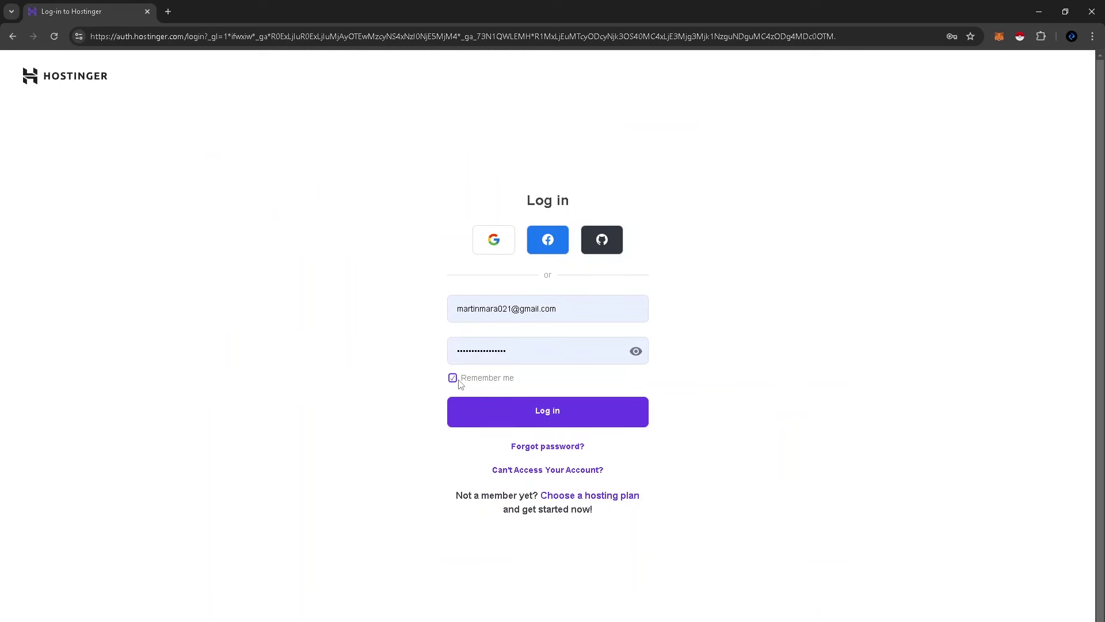
left_click(539, 417)
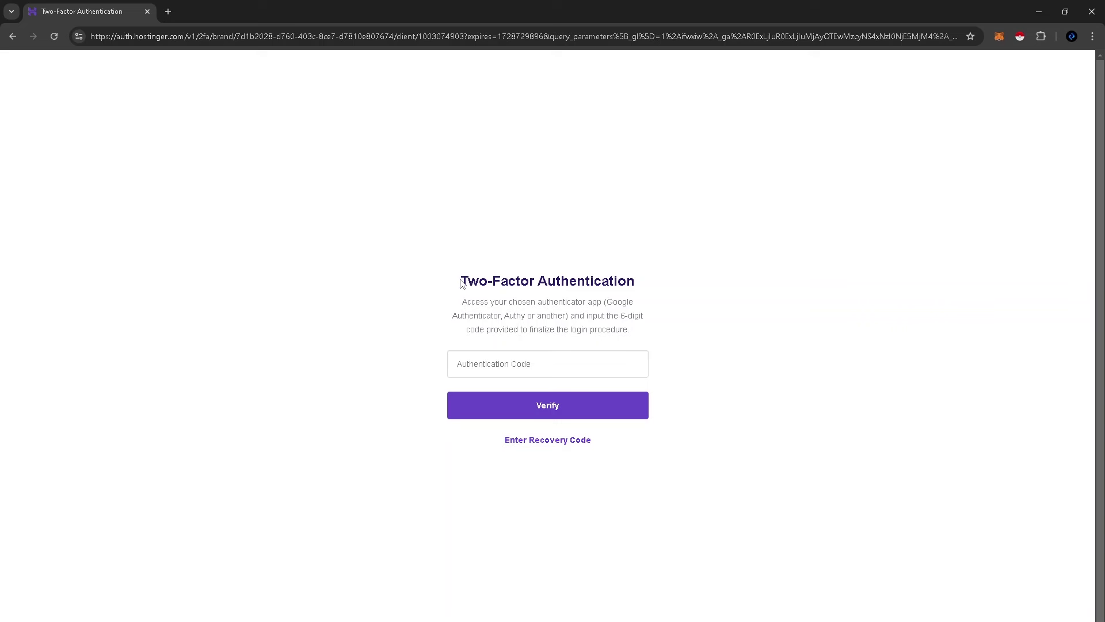
left_click_drag(461, 282, 517, 279)
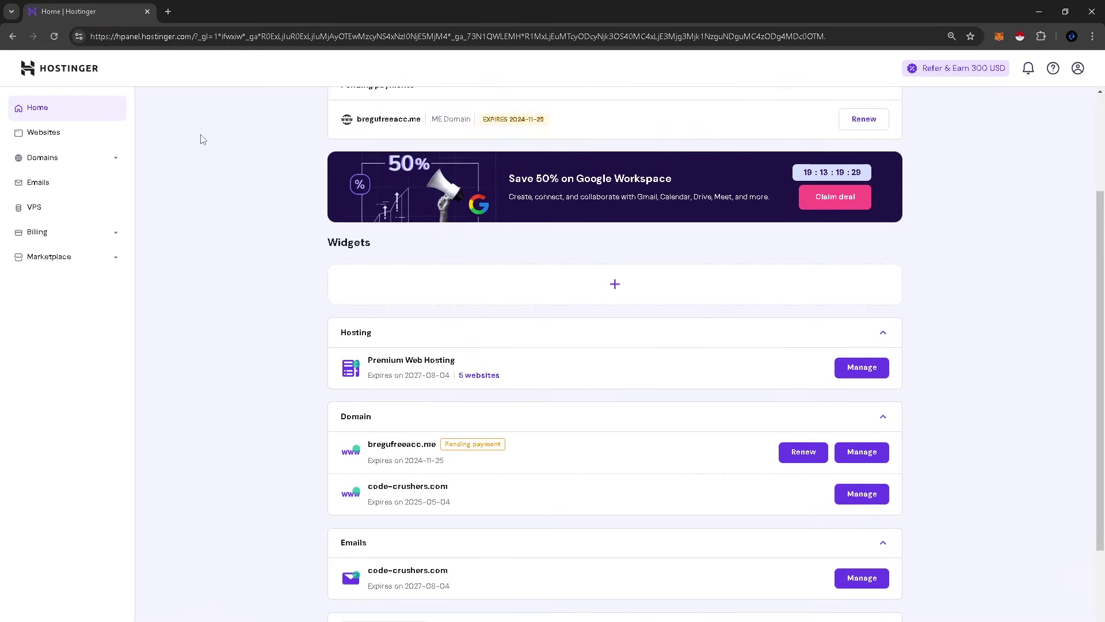
Add a new website to the Premium Web Hosting plan using Hostinger Website Builder
left_click(67, 138)
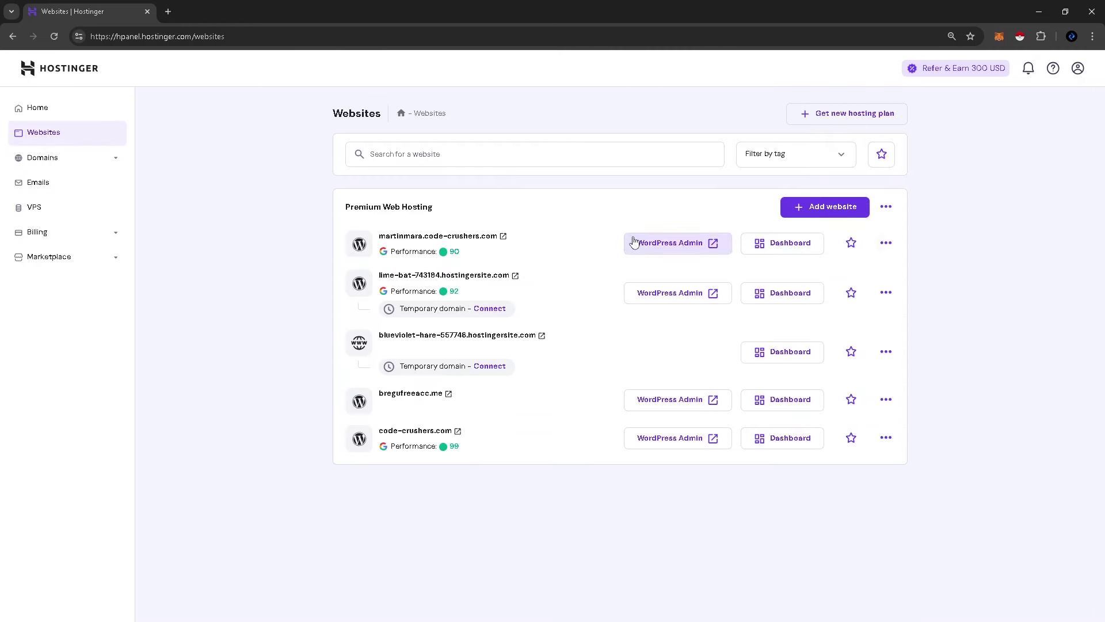
left_click(822, 217)
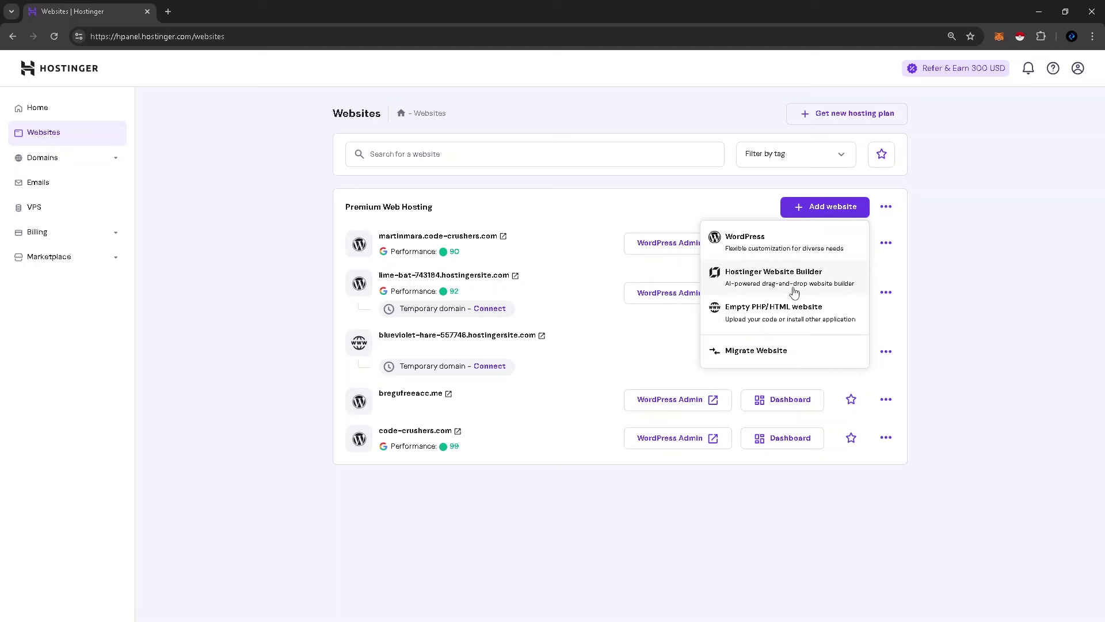
left_click(772, 283)
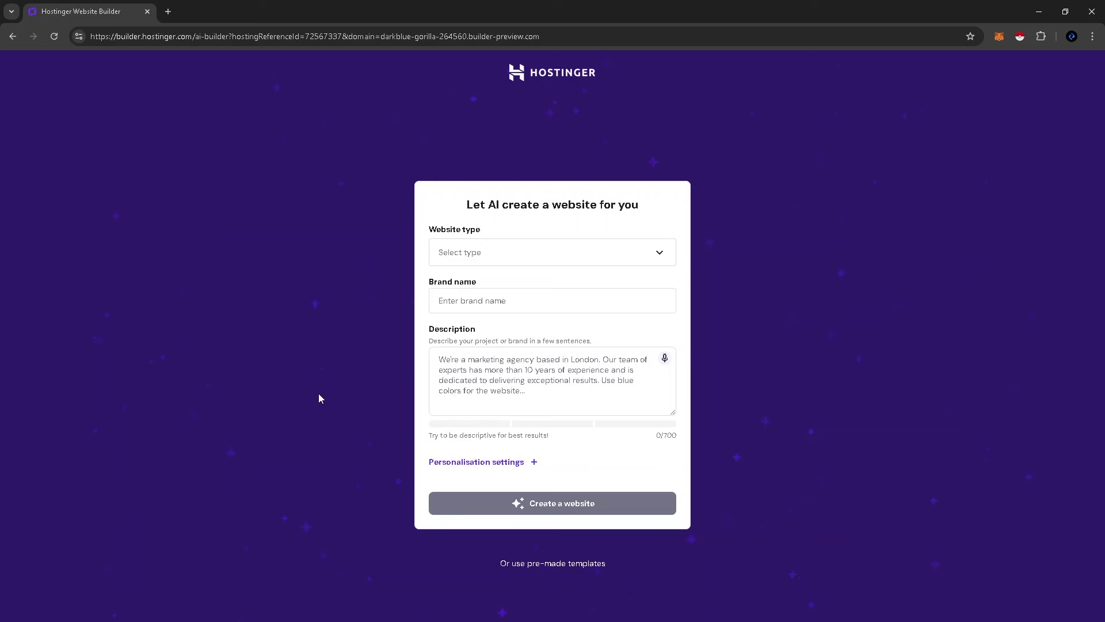
Use pre-made templates instead of AI creation, filter them to eCommerce and preview the Mina template
left_click(553, 568)
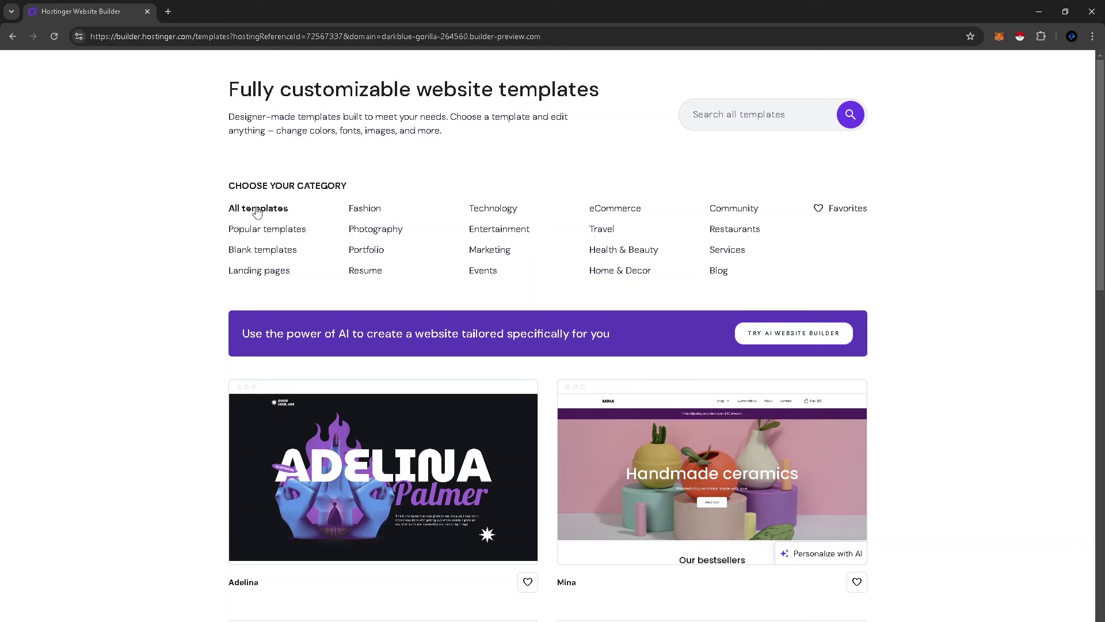
scroll(163, 443, "down", 1)
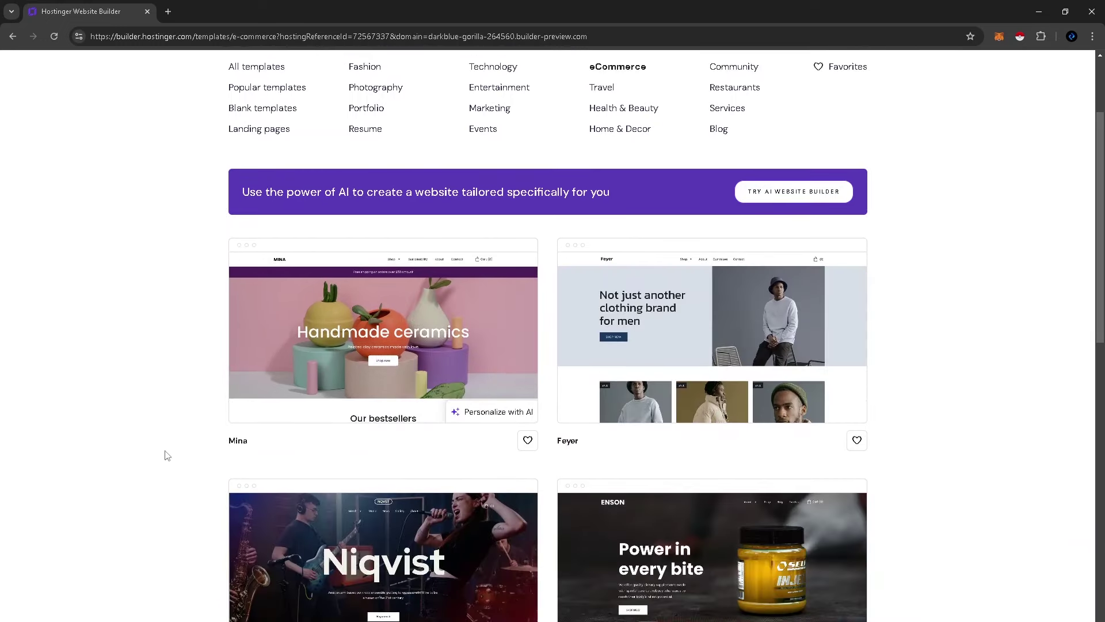
double_click(239, 441)
mouse_move(427, 340)
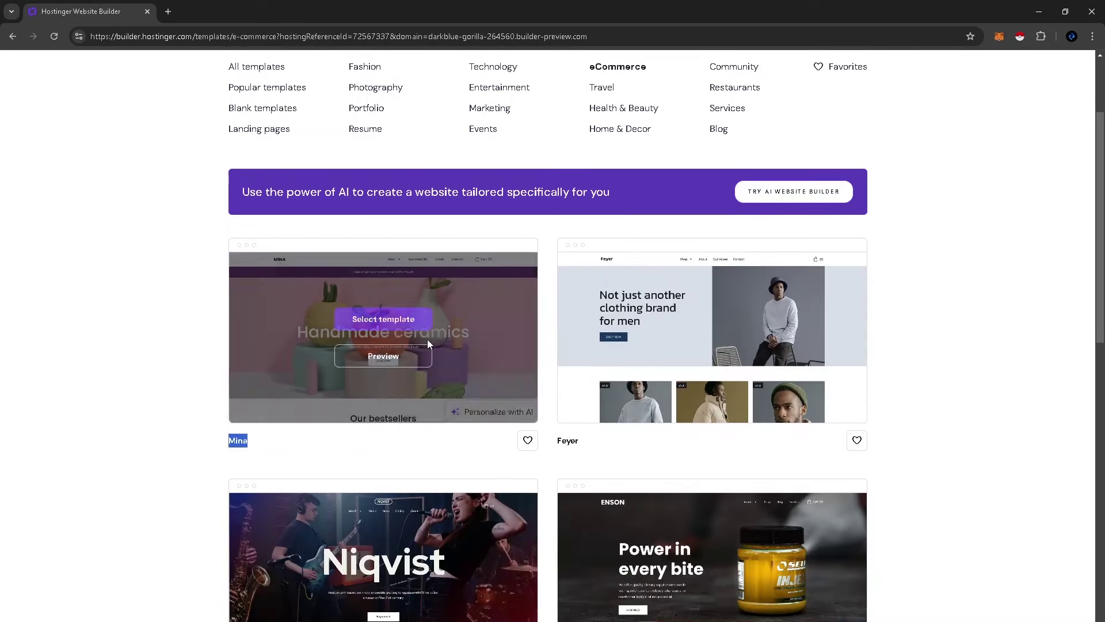
left_click(362, 363)
Examine the Mina template's desktop preview, including its bestsellers, newsletter and Instagram sections and the Shop submenu
scroll(502, 231, "down", 10)
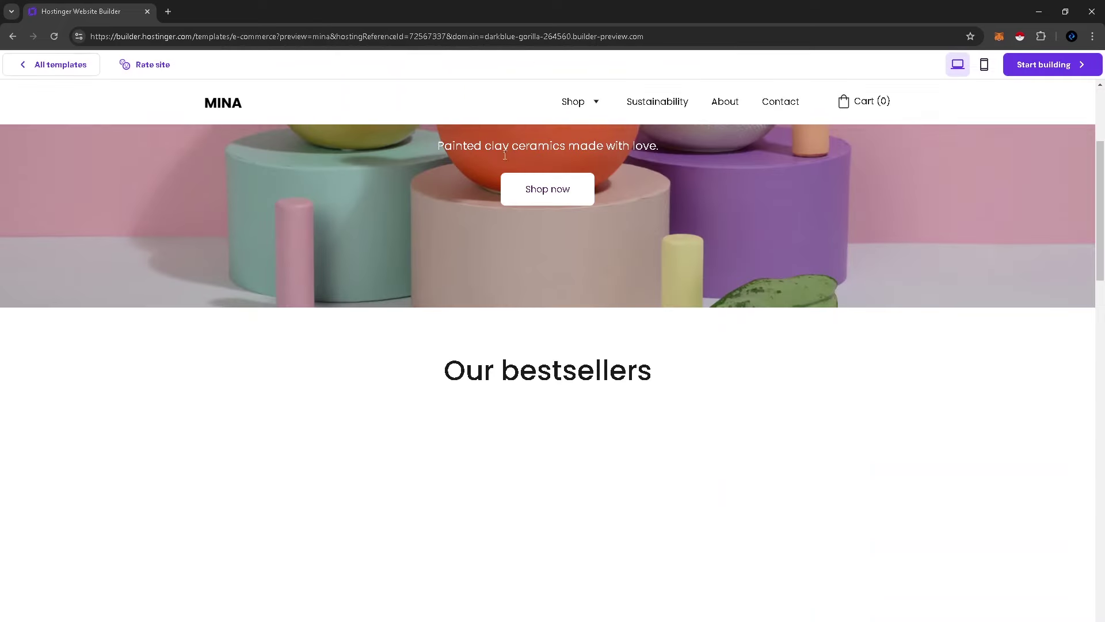
scroll(503, 230, "down", 15)
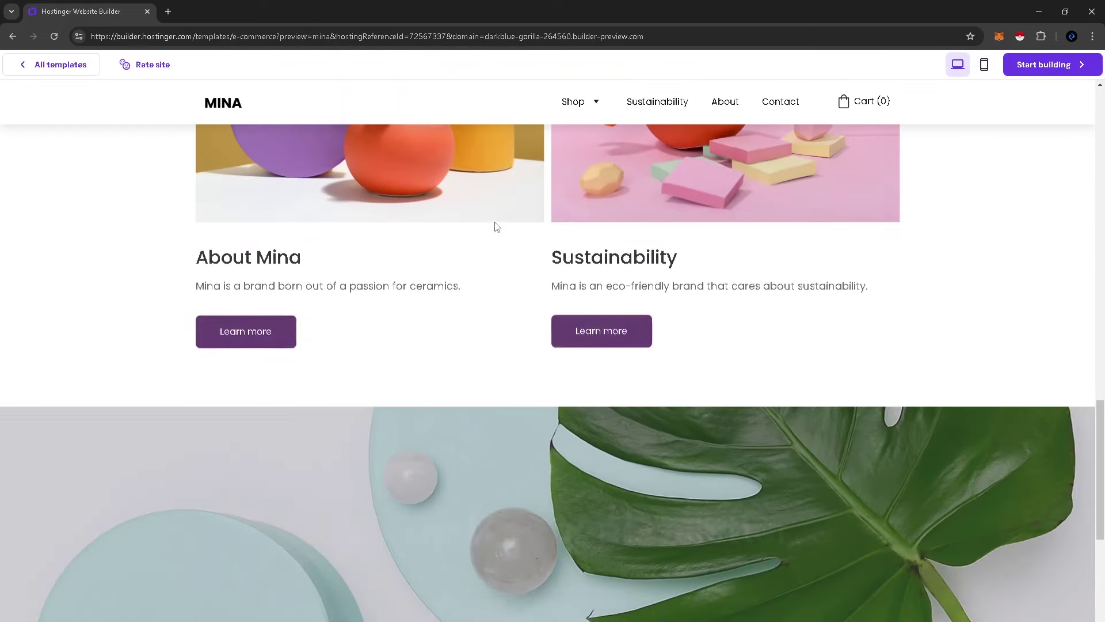
scroll(490, 218, "down", 4)
scroll(493, 222, "up", 4)
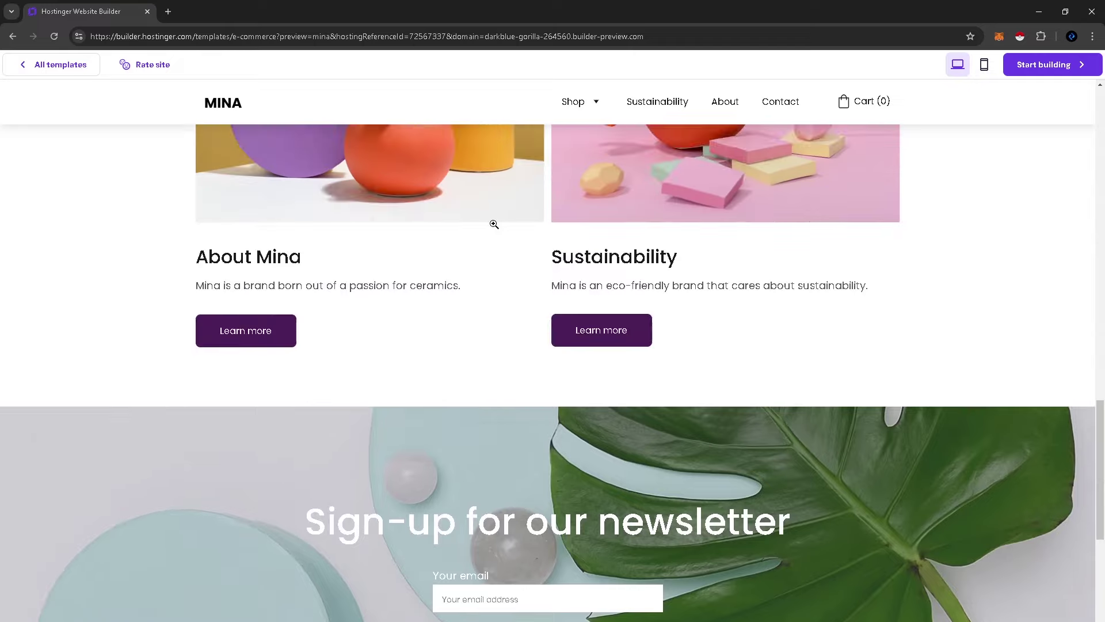
scroll(493, 229, "down", 10)
scroll(489, 235, "down", 1)
scroll(483, 341, "up", 20)
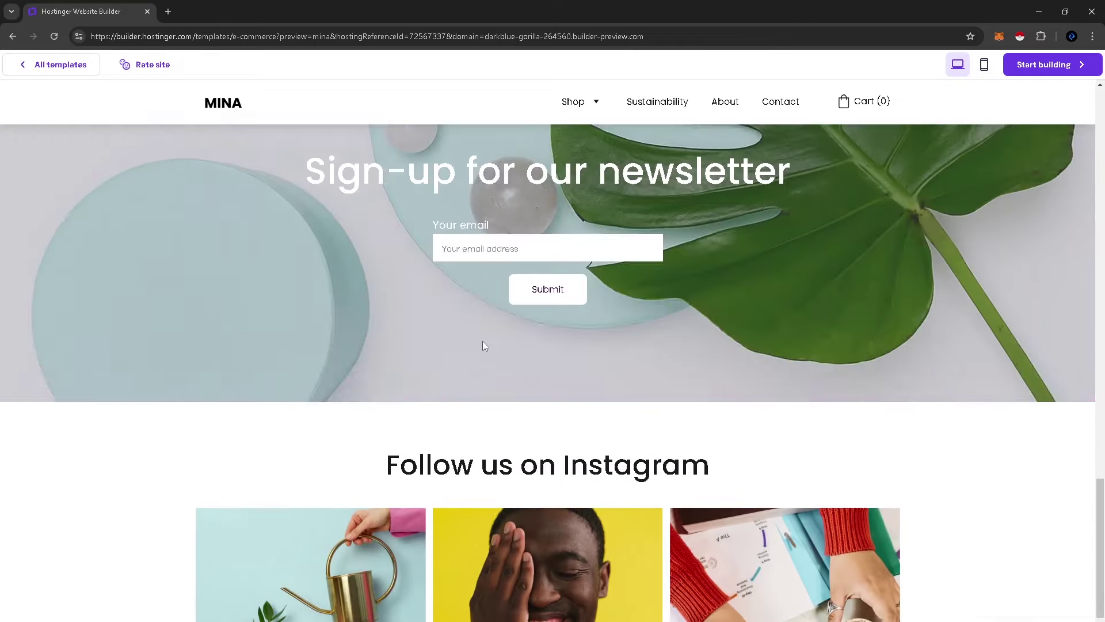
scroll(494, 317, "up", 5)
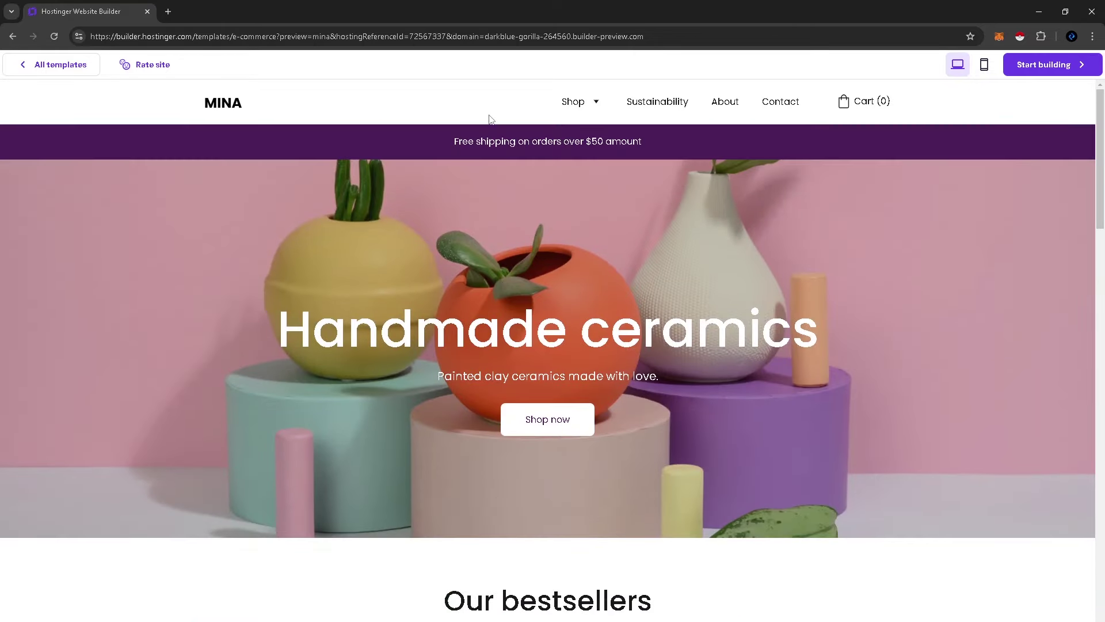
left_click(596, 111)
Examine the Mina template's mobile preview, including its product list and collapsible navigation menu
scroll(467, 415, "down", 10)
scroll(467, 409, "down", 5)
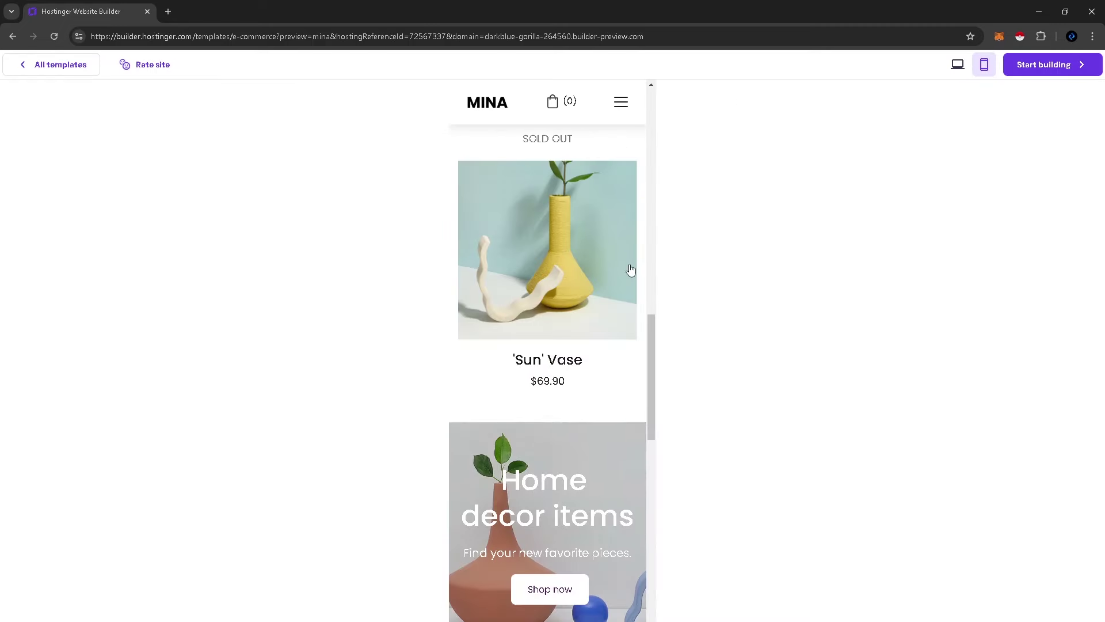
scroll(631, 270, "up", 15)
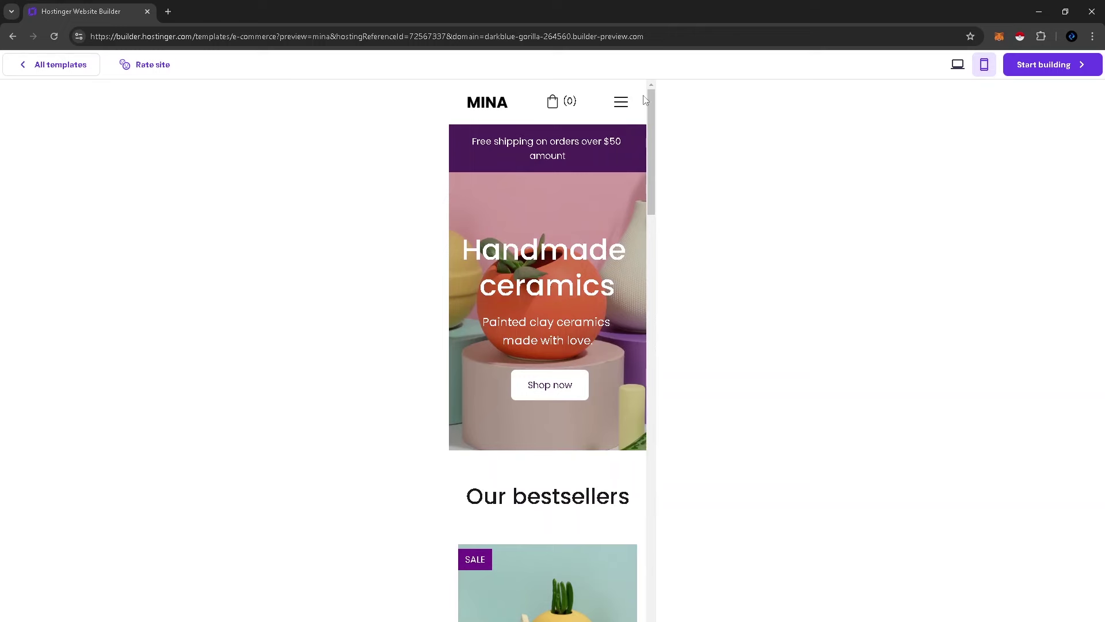
left_click(627, 104)
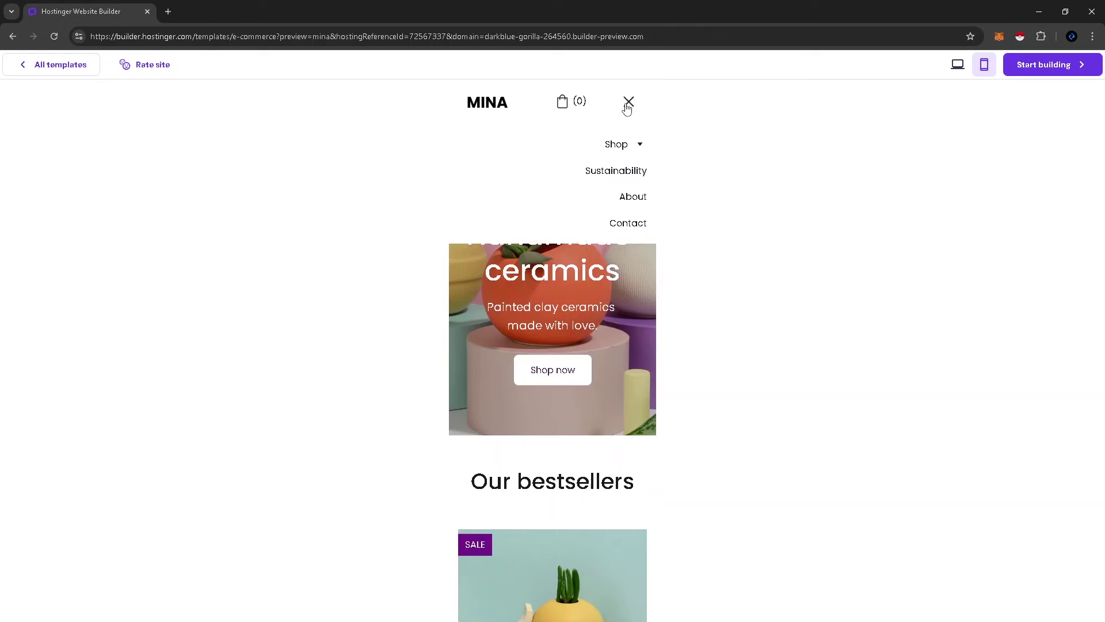
left_click(626, 106)
left_click(627, 107)
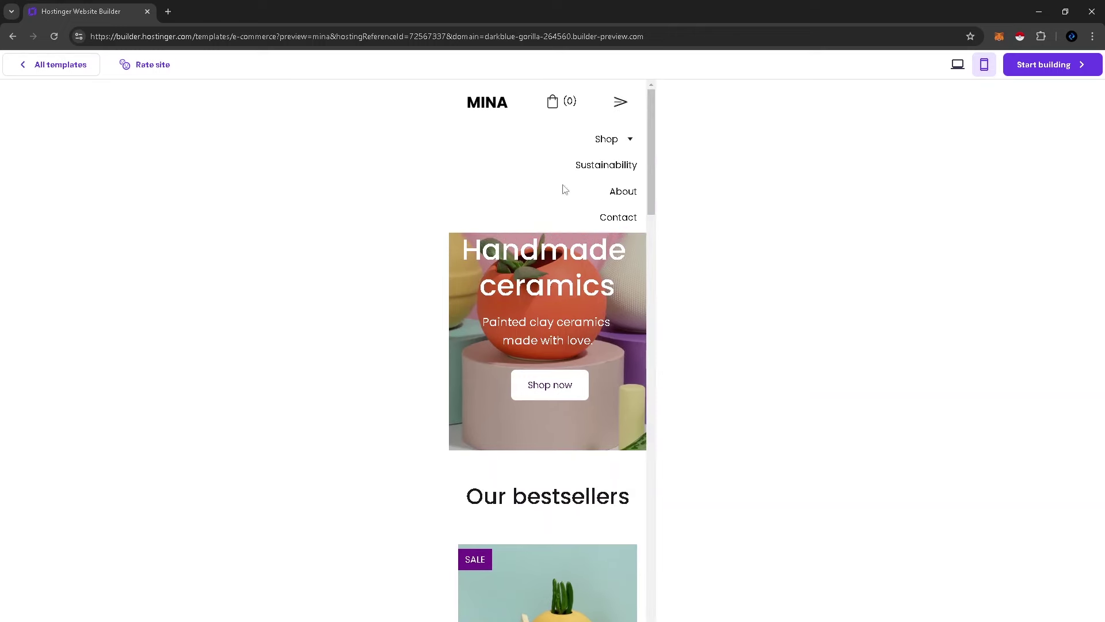
scroll(582, 262, "down", 5)
scroll(582, 261, "up", 5)
scroll(582, 261, "down", 5)
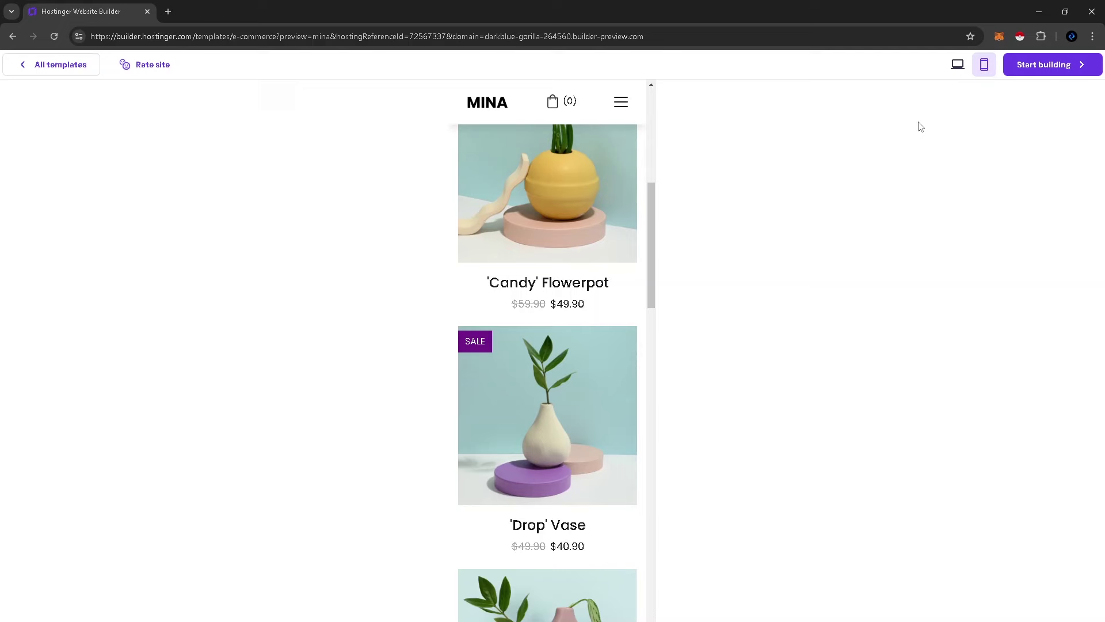
Personalize the Mina template with brand name "electronics store" and description "a simple electronics shop website with simple features where users can view and shop different electronics"
left_click(1057, 72)
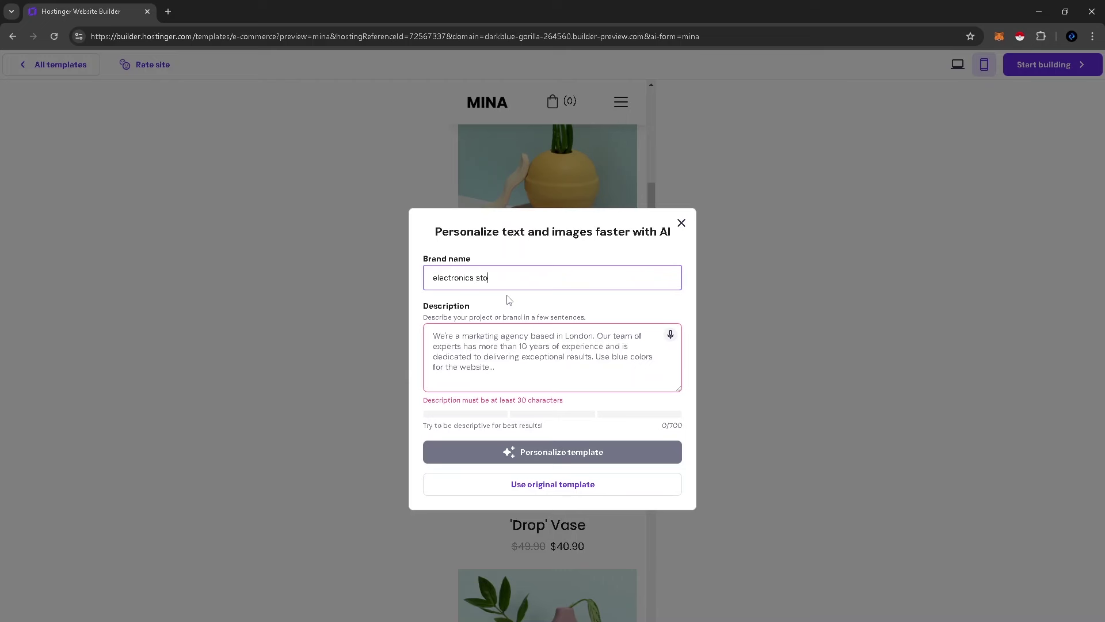
left_click(504, 344)
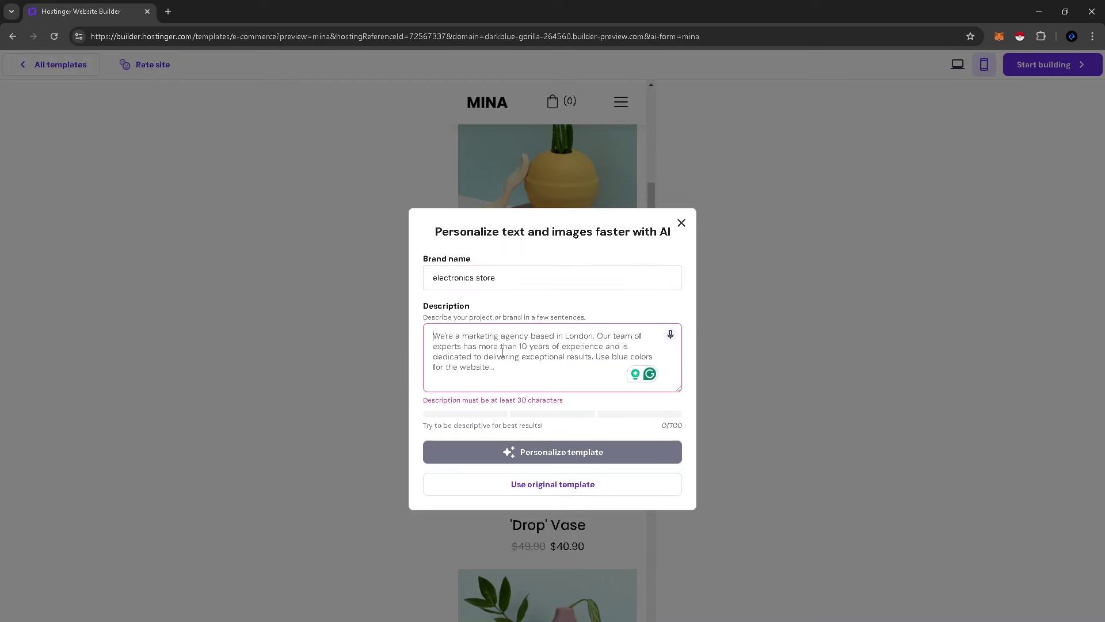
type("a simple electronics shop website with simple features where users can view and shop different electronics")
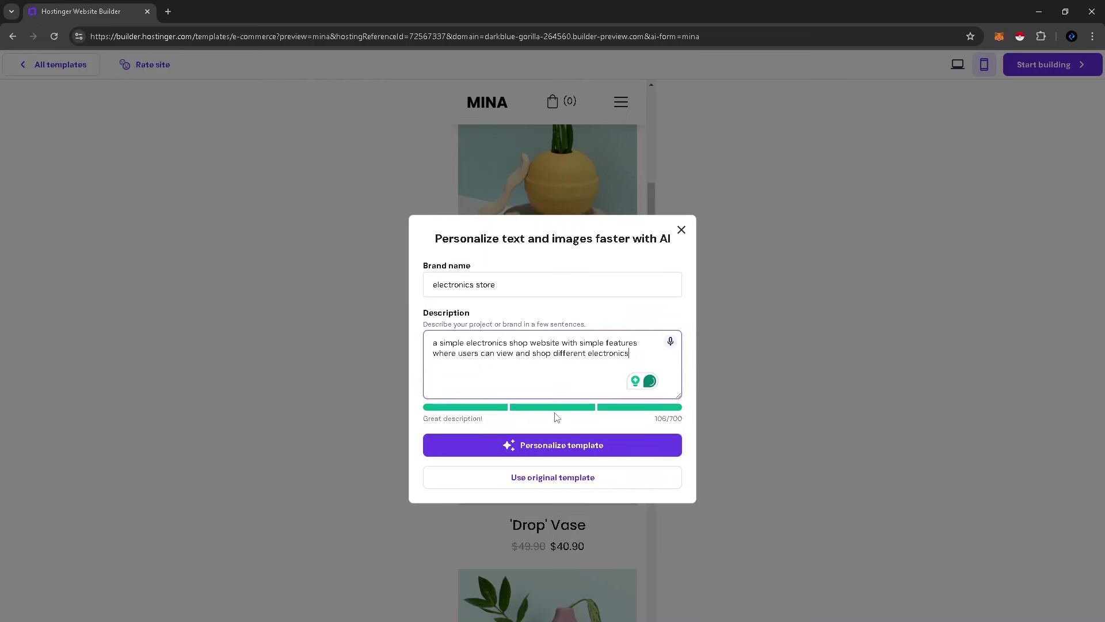
left_click(538, 452)
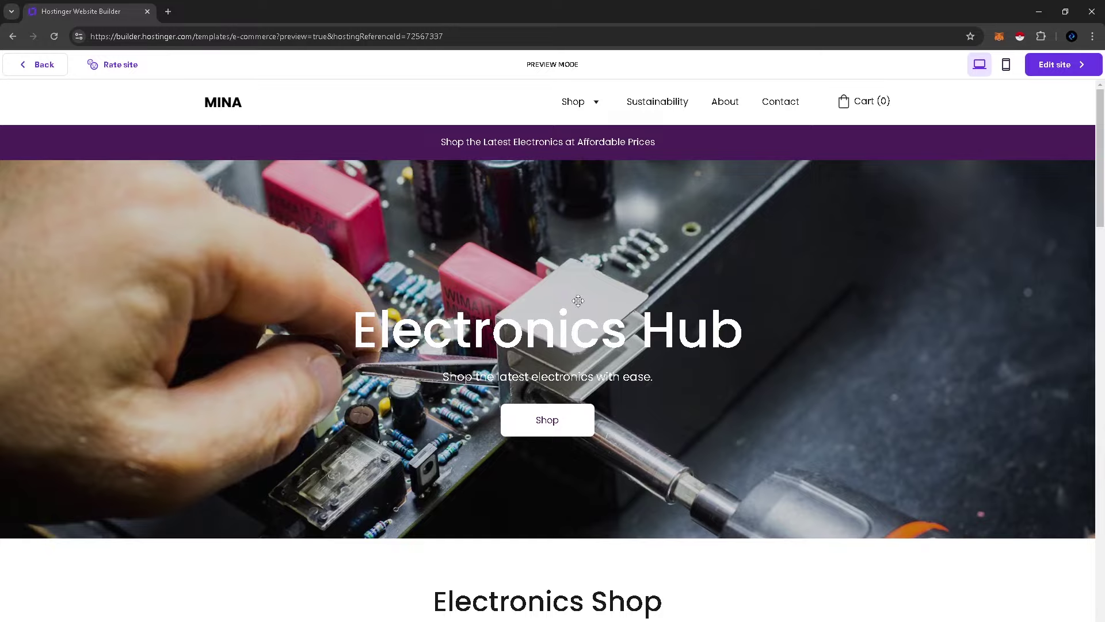
Examine the personalized template's desktop preview, including its hero banner, product list, services, newsletter and store photo sections
scroll(568, 297, "down", 15)
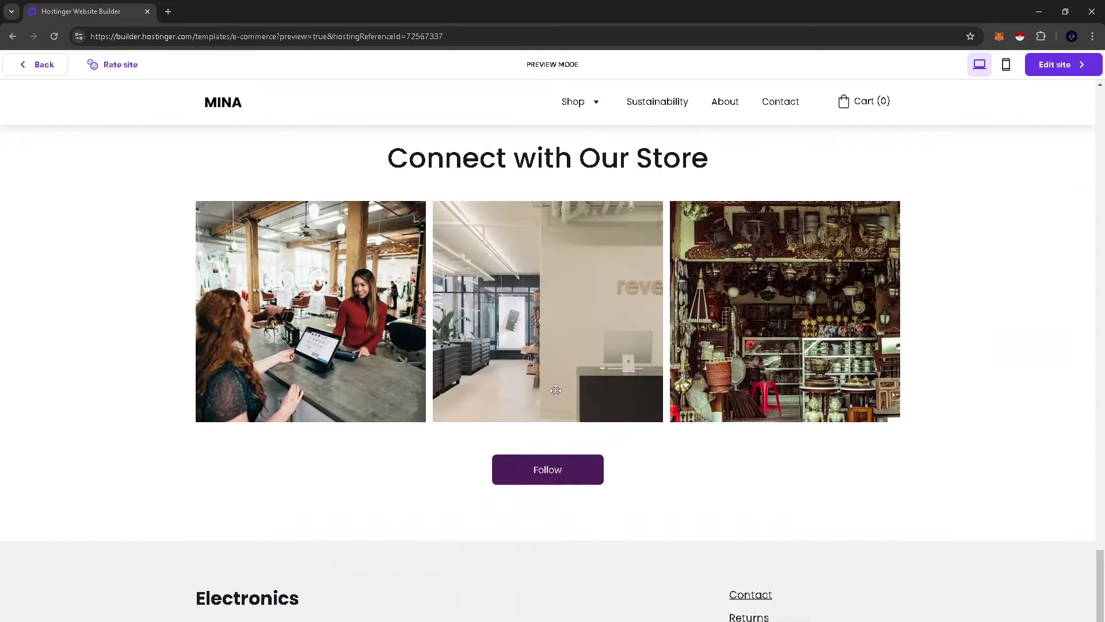
scroll(557, 395, "up", 10)
scroll(511, 447, "down", 6)
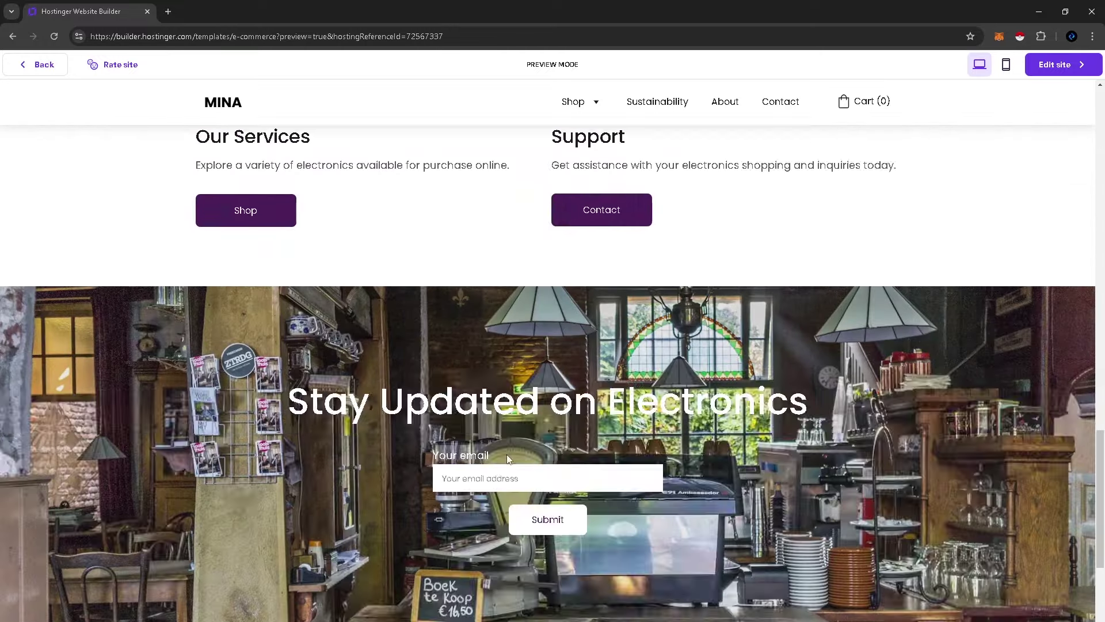
scroll(525, 369, "up", 9)
scroll(525, 364, "up", 12)
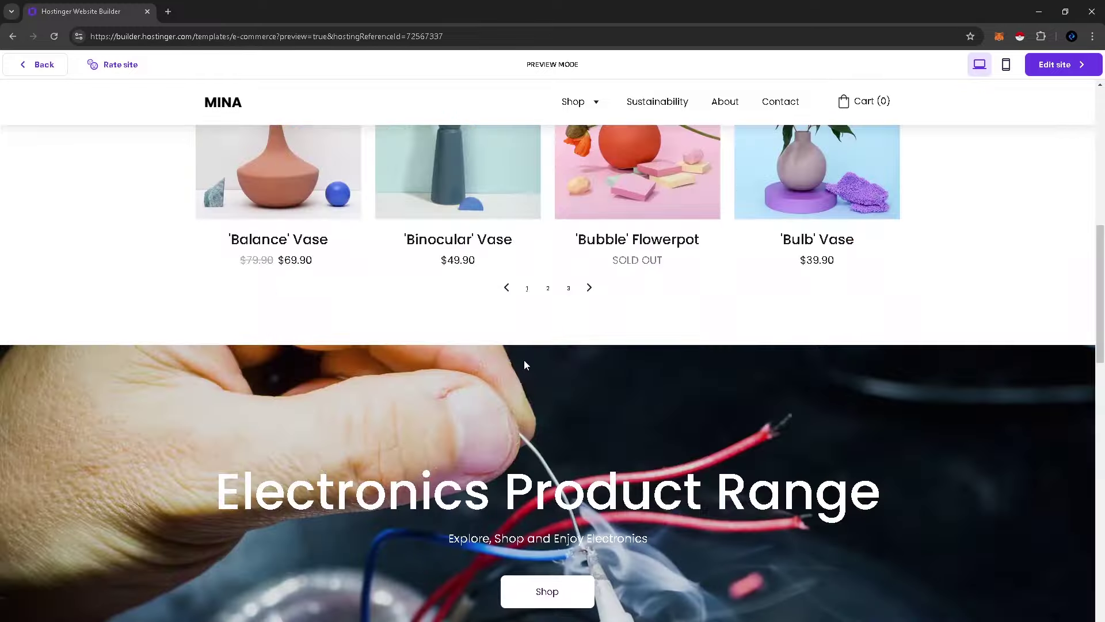
scroll(524, 362, "up", 4)
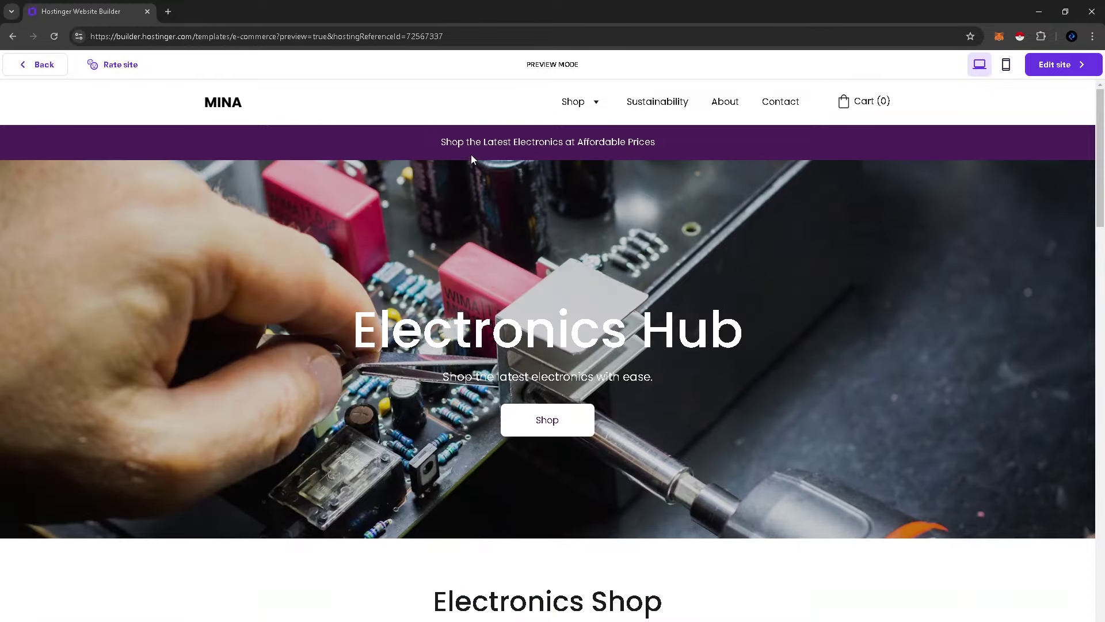
scroll(333, 302, "down", 18)
scroll(921, 328, "up", 9)
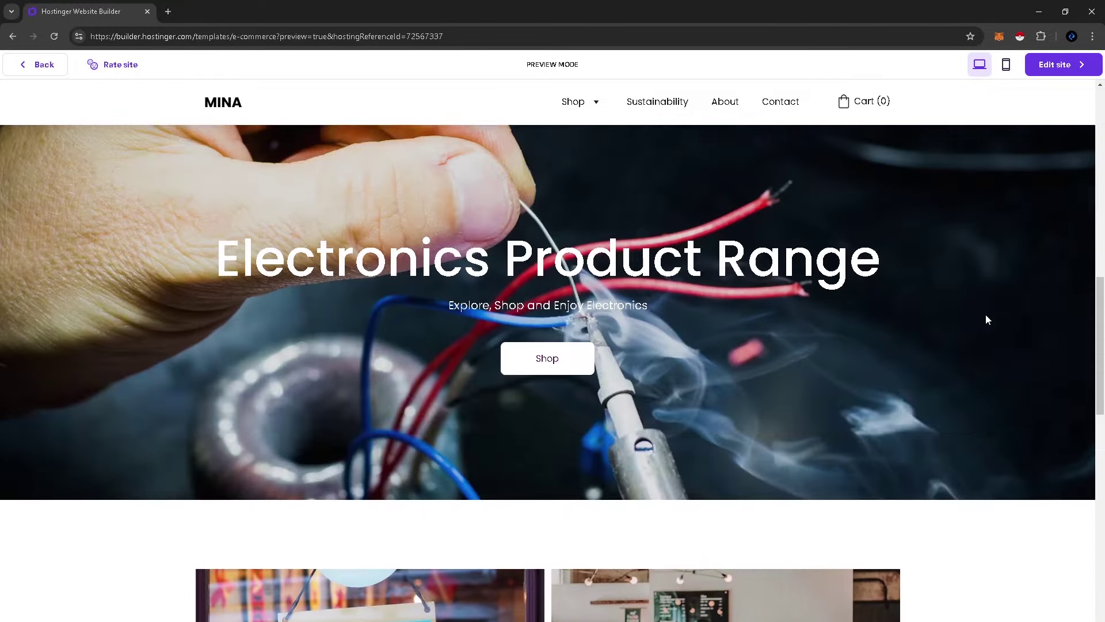
scroll(987, 319, "up", 5)
Open the site for editing, replace the header logo with the library image untitled-design-43 and reduce the logo width to about 45 px
left_click(1065, 65)
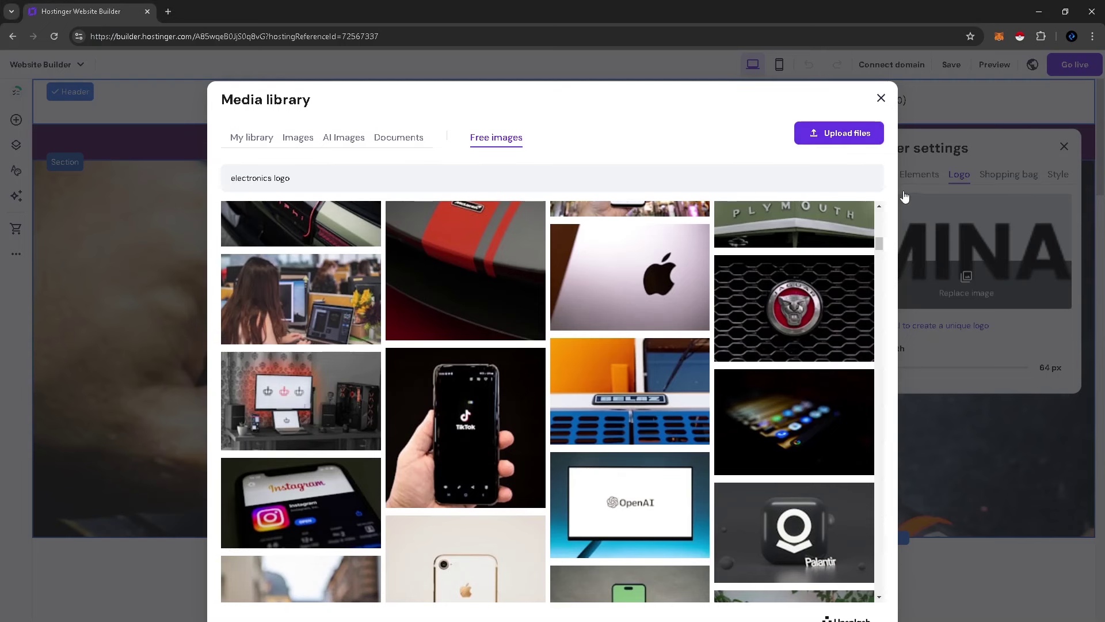
scroll(363, 236, "up", 10)
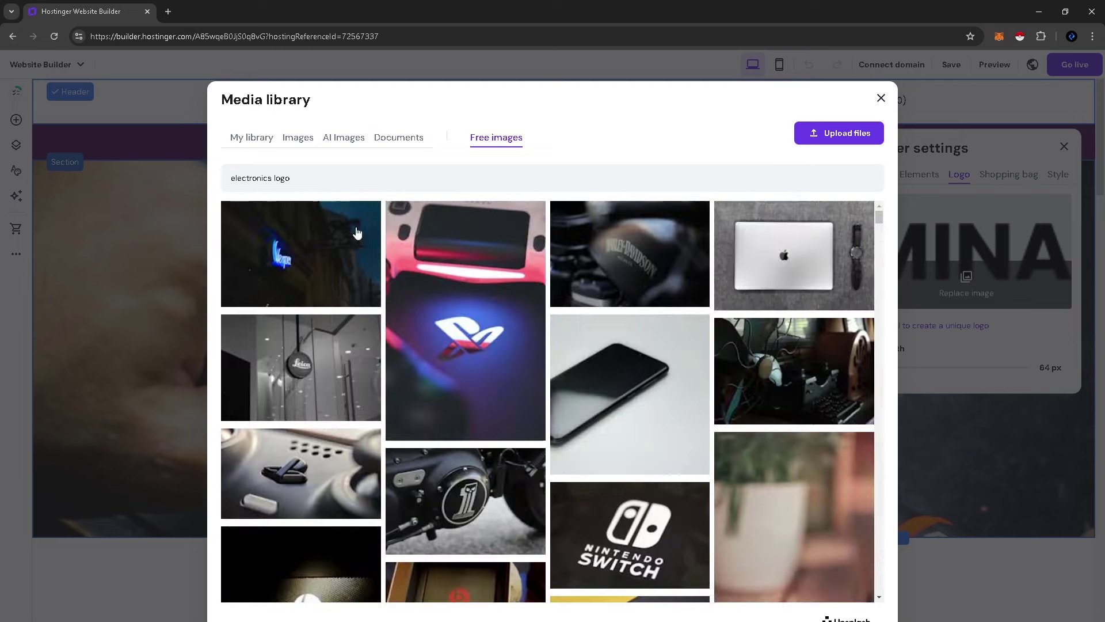
left_click(267, 138)
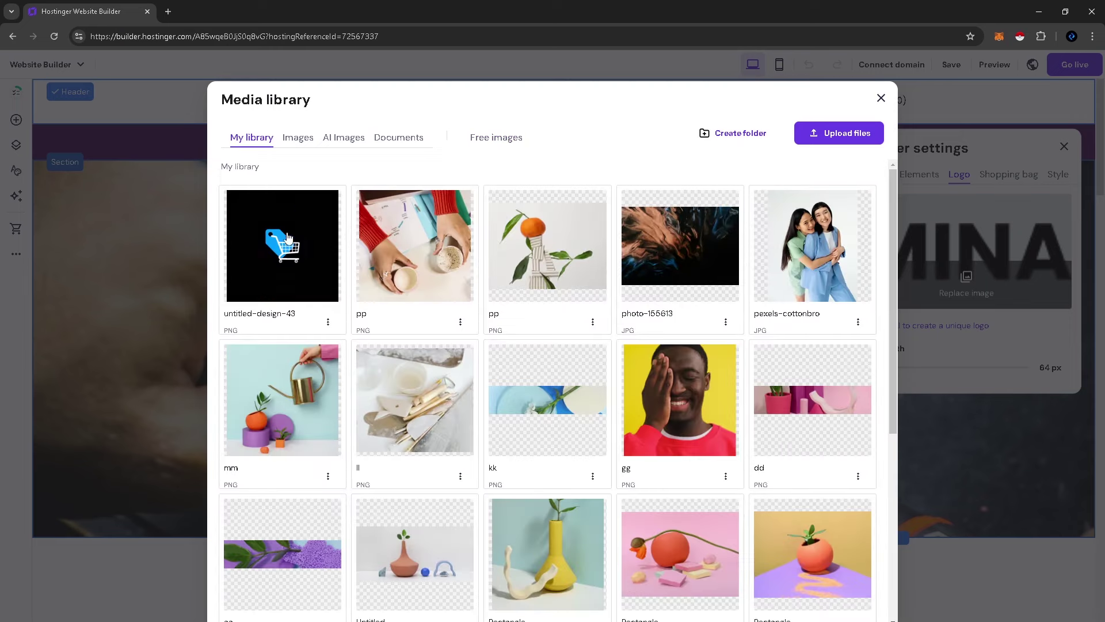
left_click(288, 243)
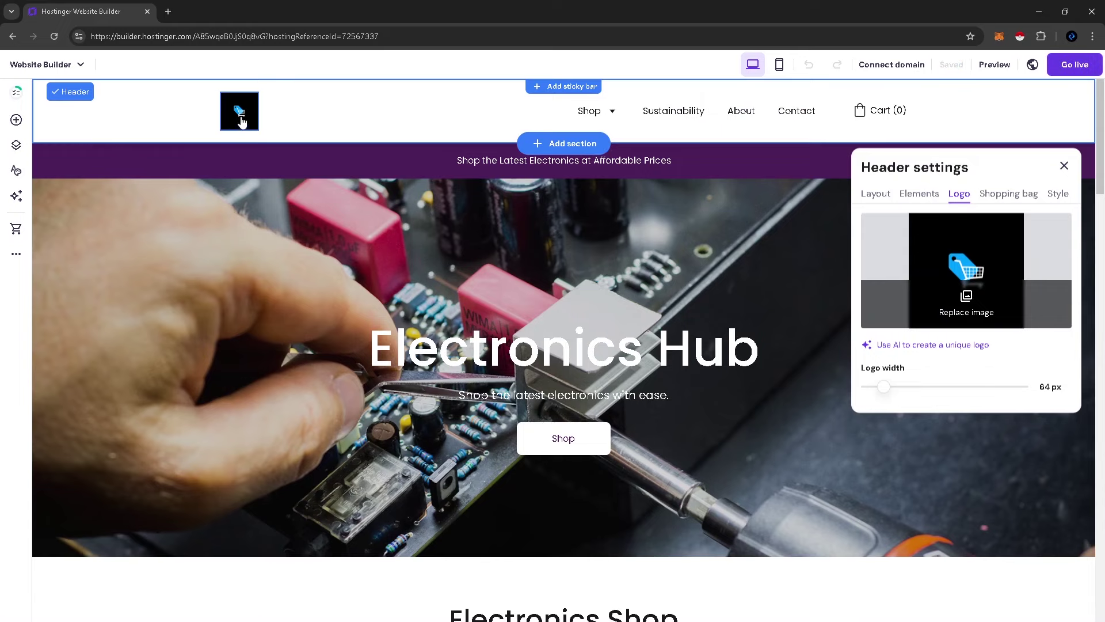
left_click(875, 386)
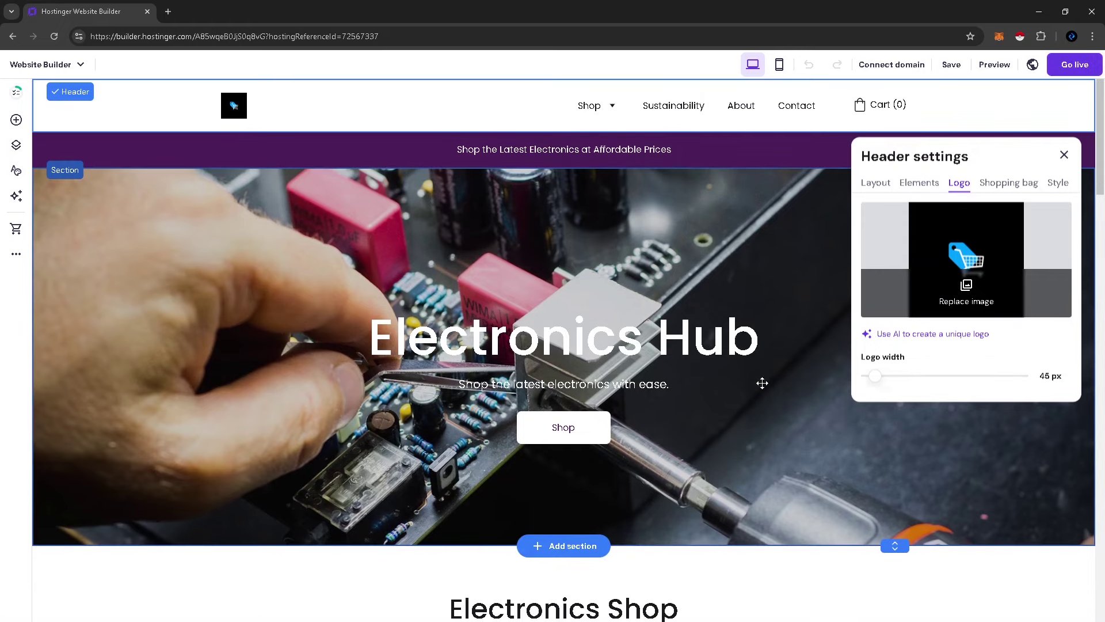
mouse_move(875, 376)
left_mouse_down()
mouse_move(904, 378)
mouse_move(876, 375)
left_mouse_up()
Start adding a physical product to the online store, accepting Albania as store country and USD ($) as currency
scroll(405, 288, "down", 4)
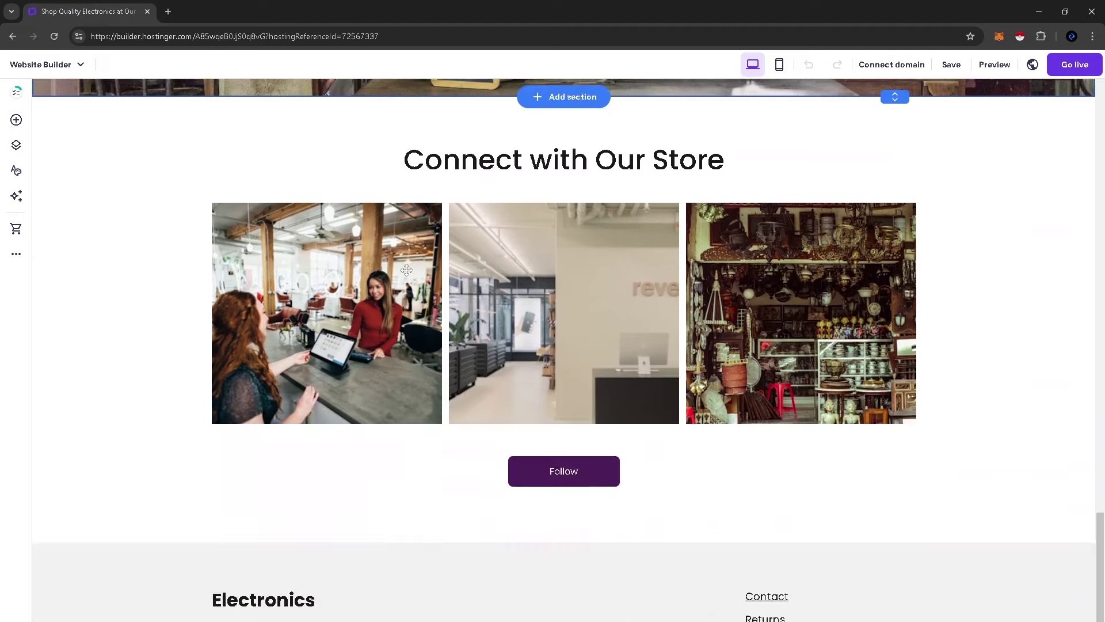
scroll(399, 314, "up", 5)
scroll(343, 287, "up", 3)
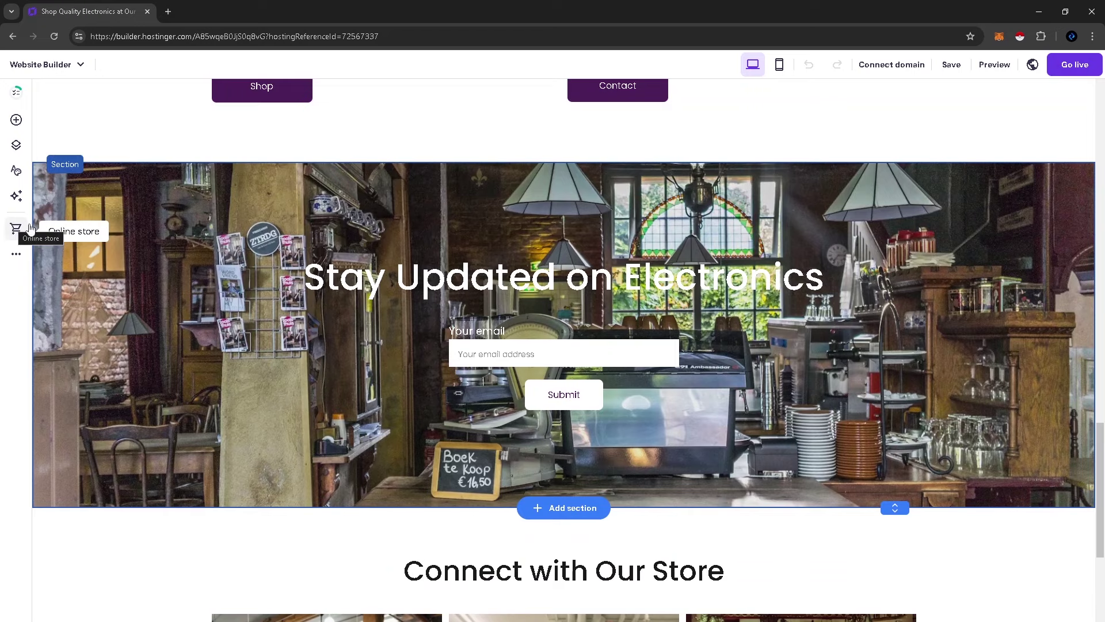
left_click(12, 227)
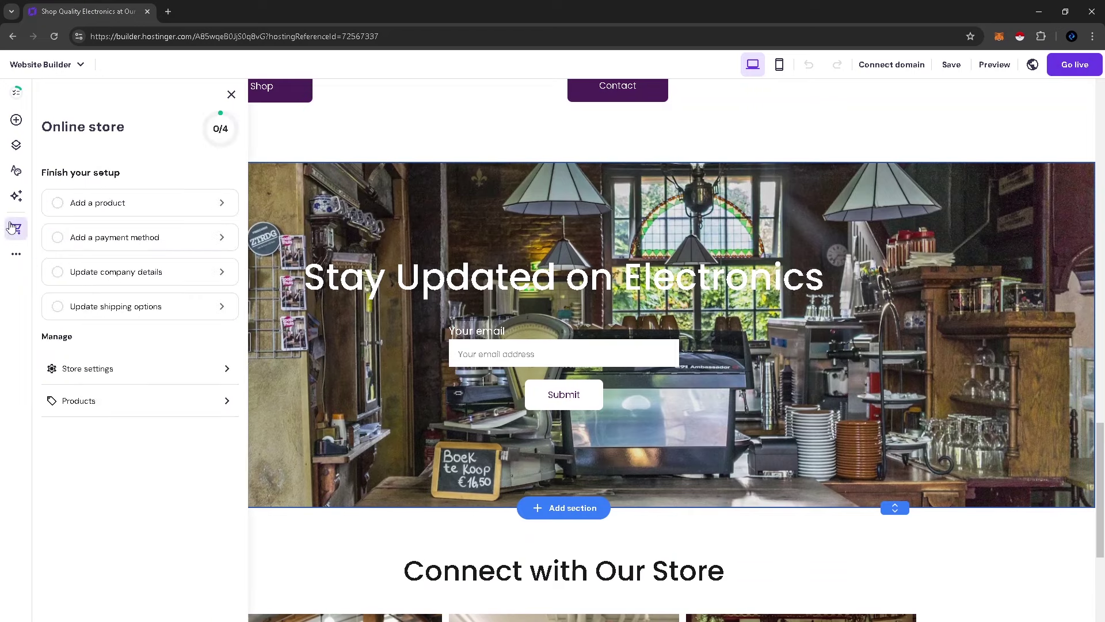
left_click(146, 210)
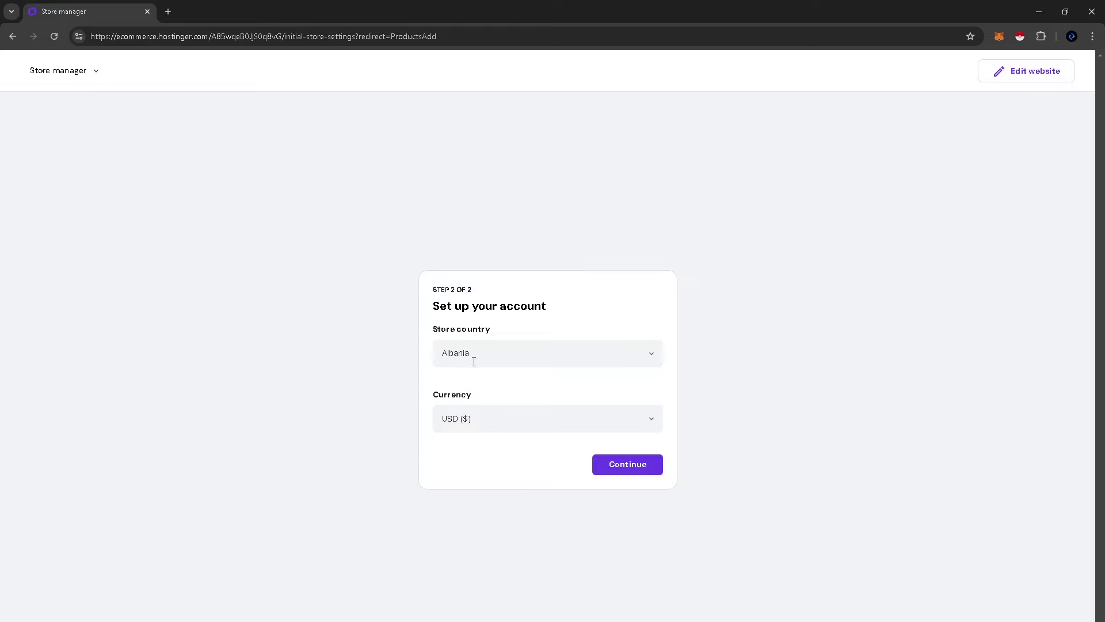
left_click(641, 466)
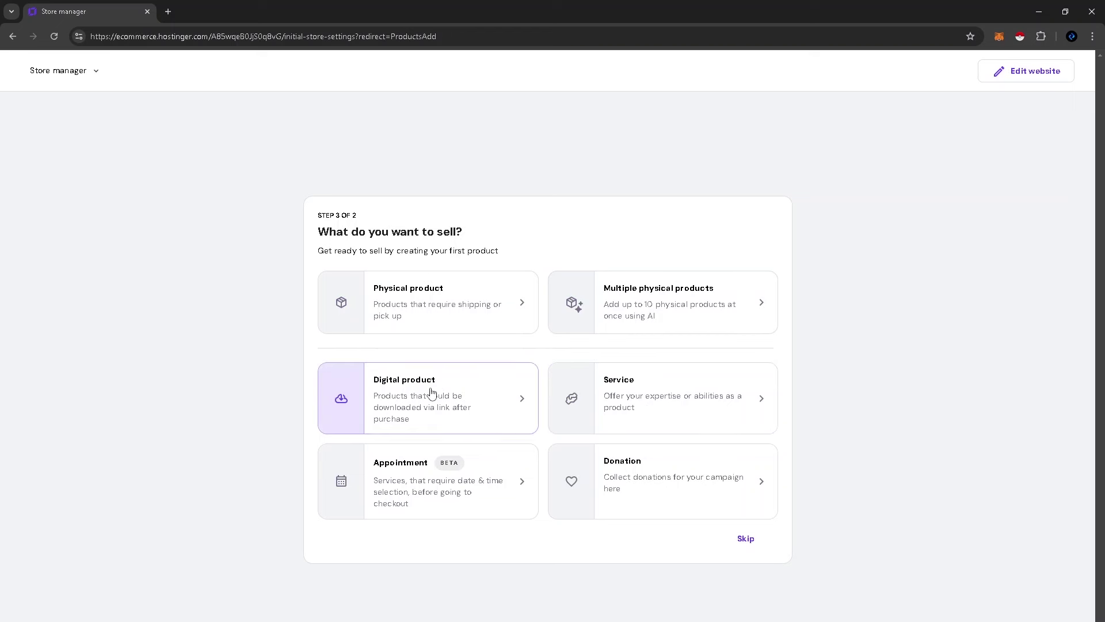
left_click(436, 325)
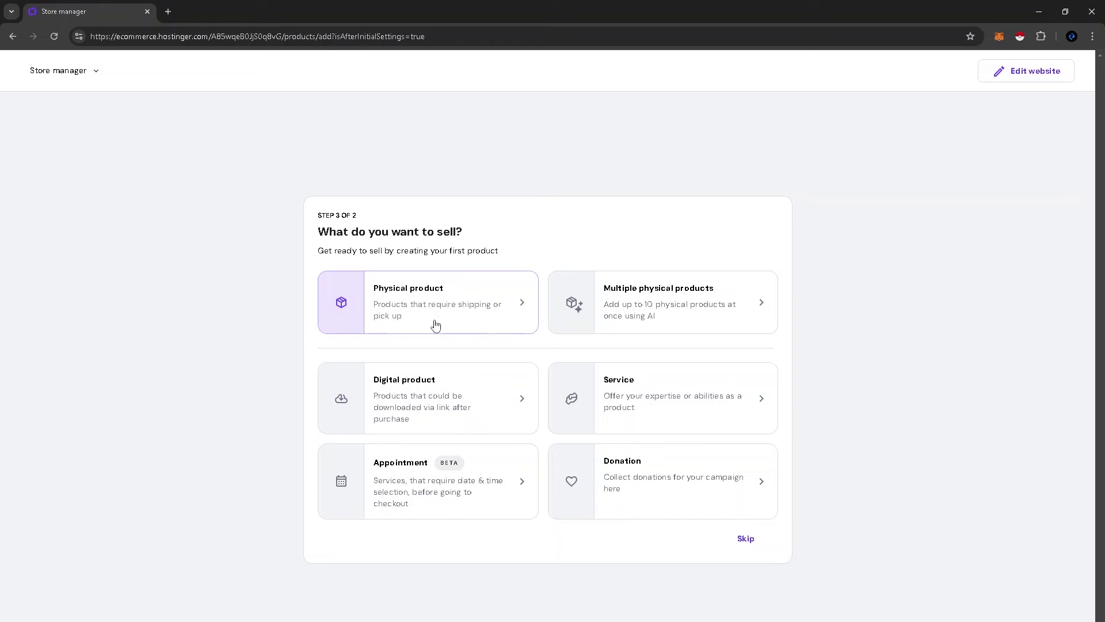
Add the headphones picture as product media and enter "headphones" as both the product's title and subtitle
scroll(480, 309, "down", 4)
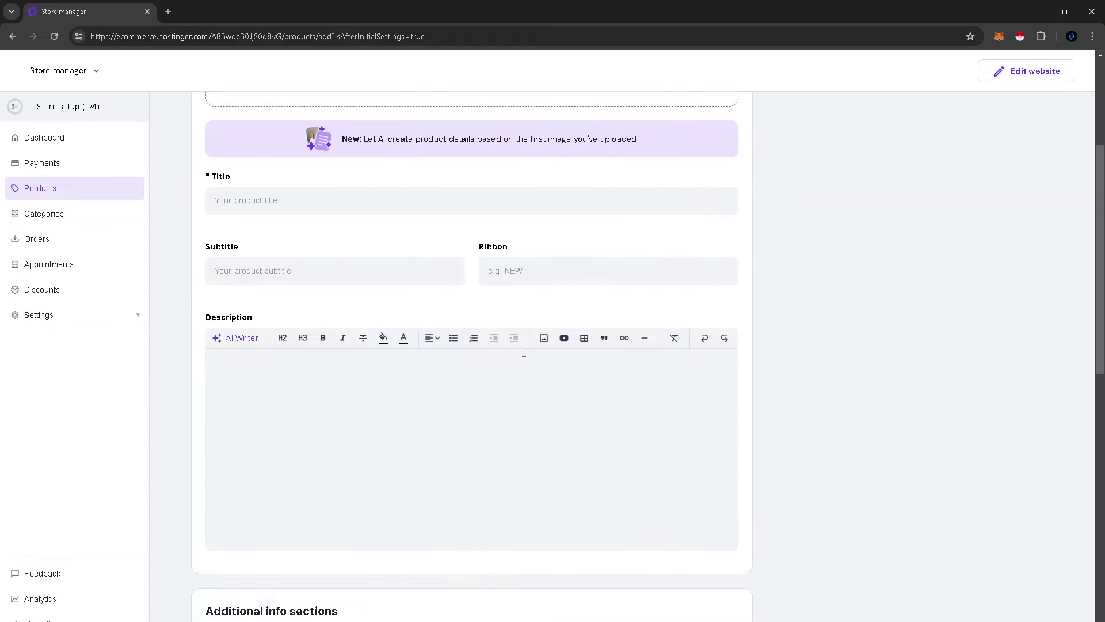
scroll(523, 353, "up", 4)
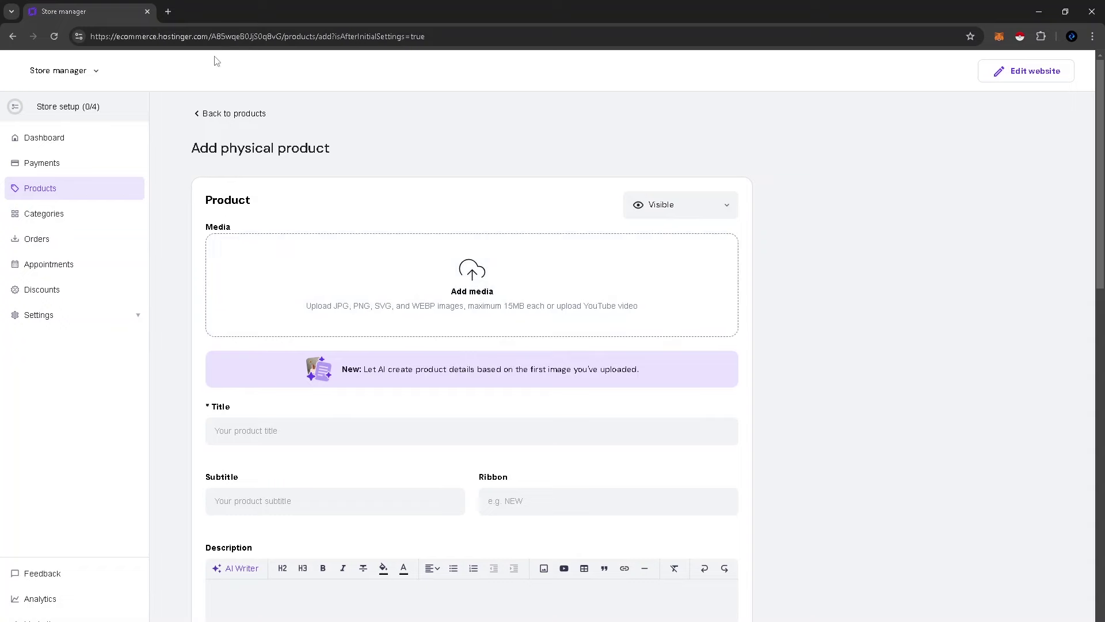
left_click_drag(166, 17, 472, 282)
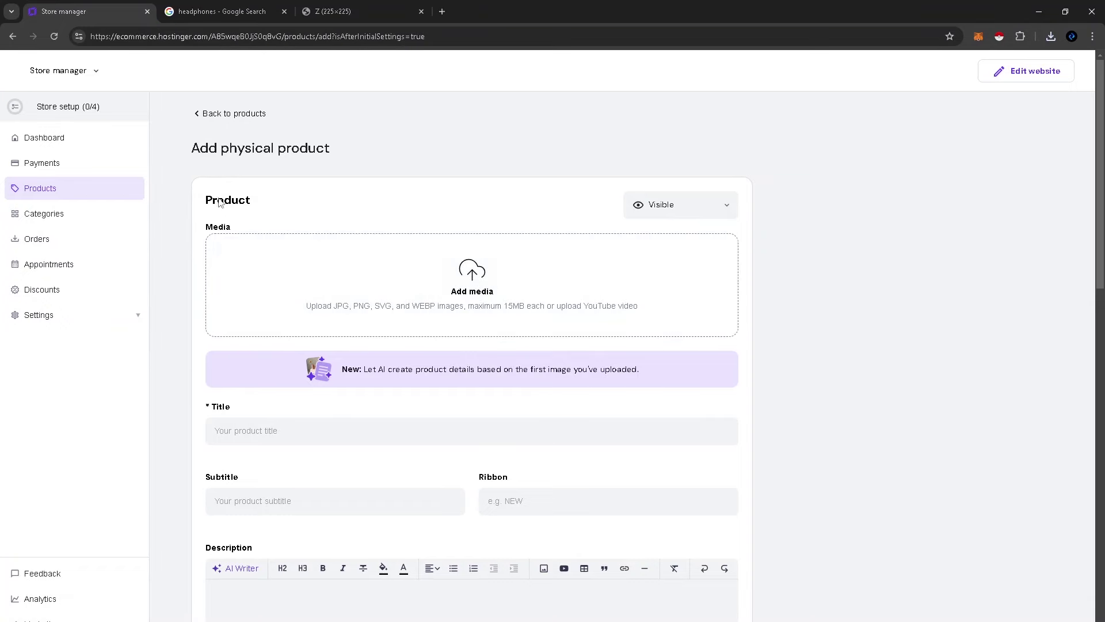
left_click(318, 414)
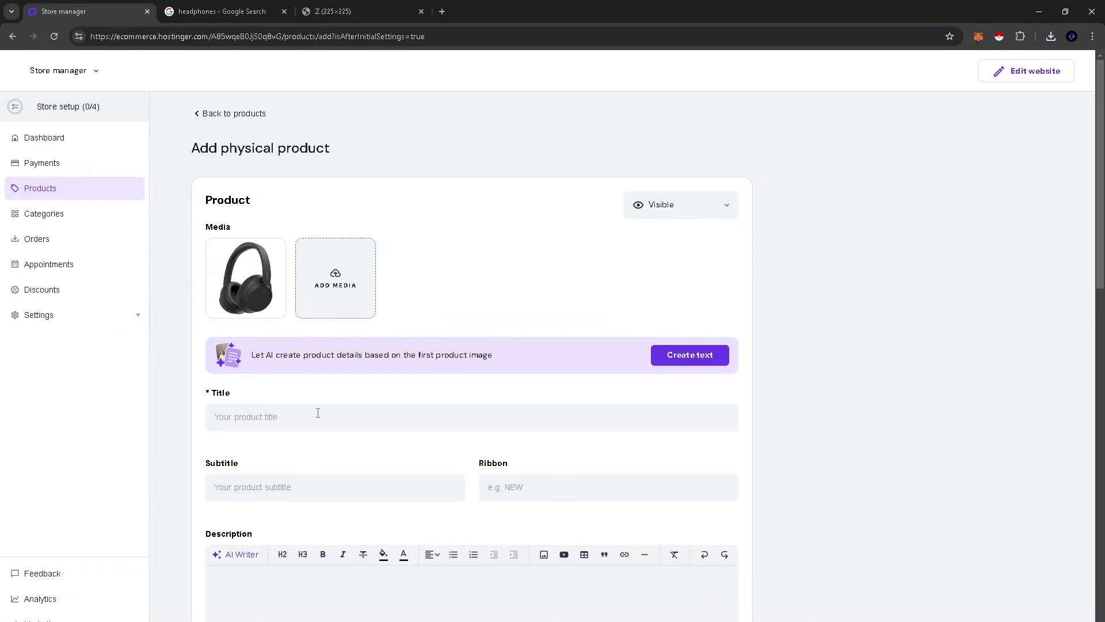
type("headphones")
scroll(318, 413, "down", 4)
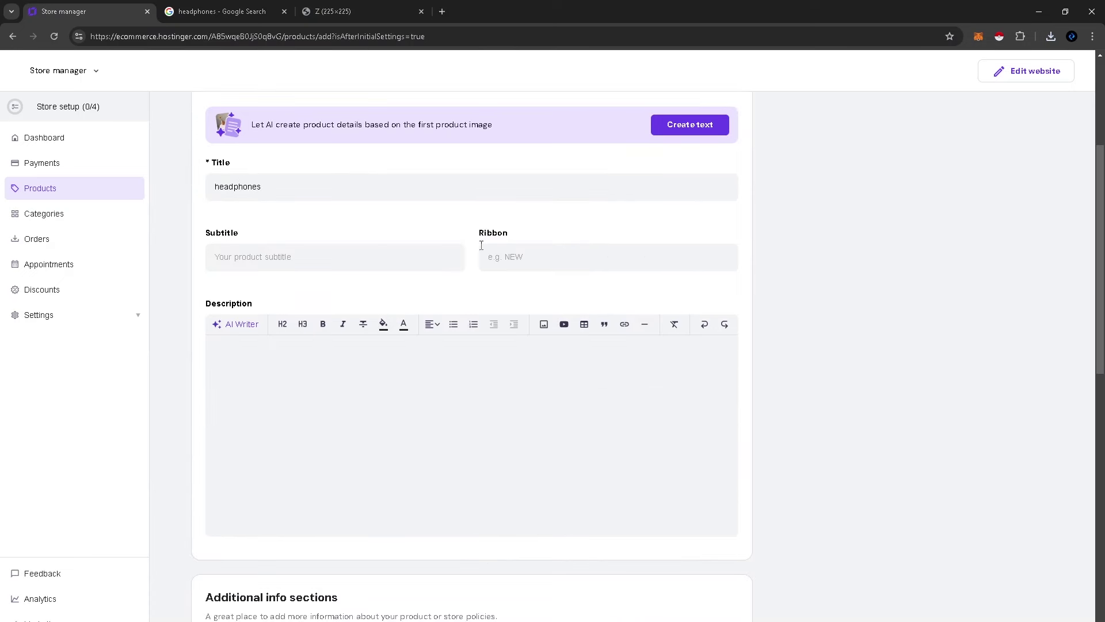
left_click(220, 253)
type("headphones")
Generate the product description with AI Writer from the short description "headphones" and review the text
left_click(242, 324)
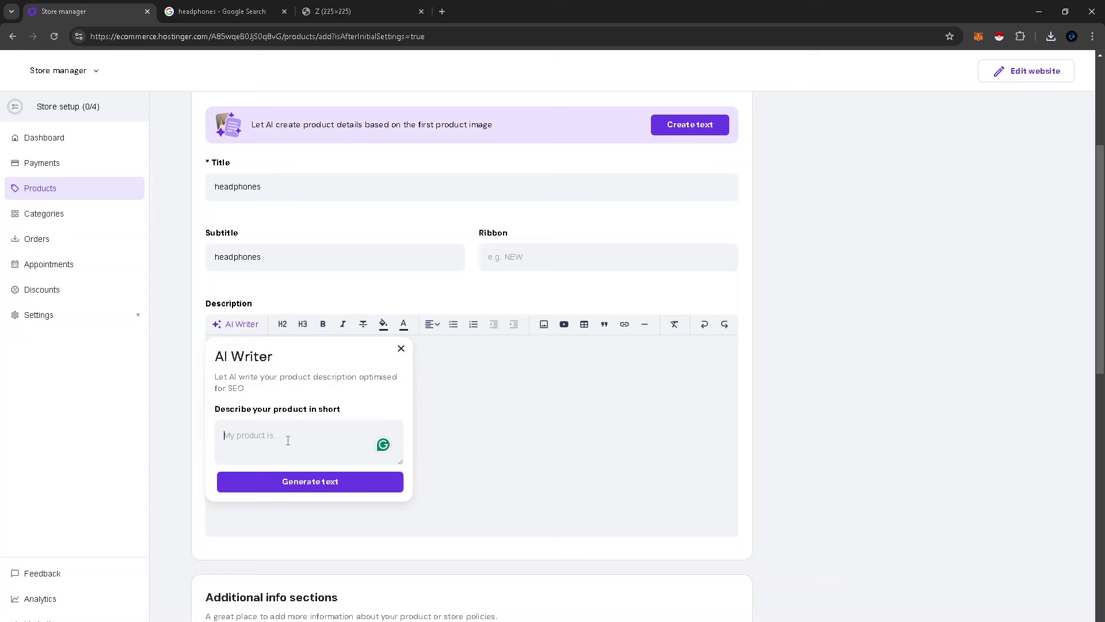
type("headphones")
left_click(309, 482)
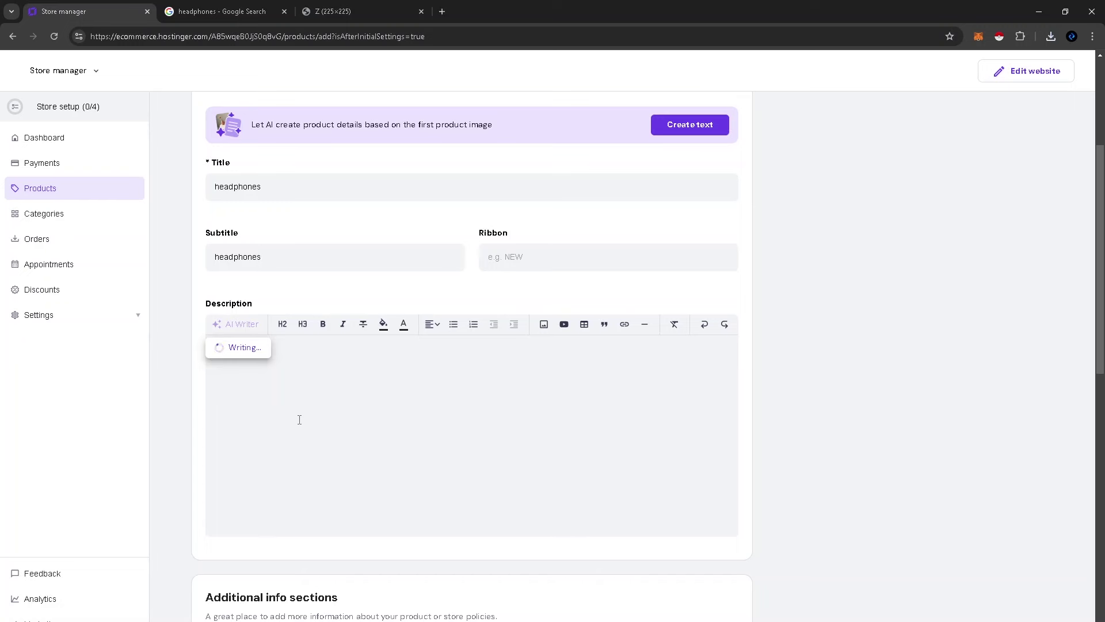
scroll(284, 407, "down", 5)
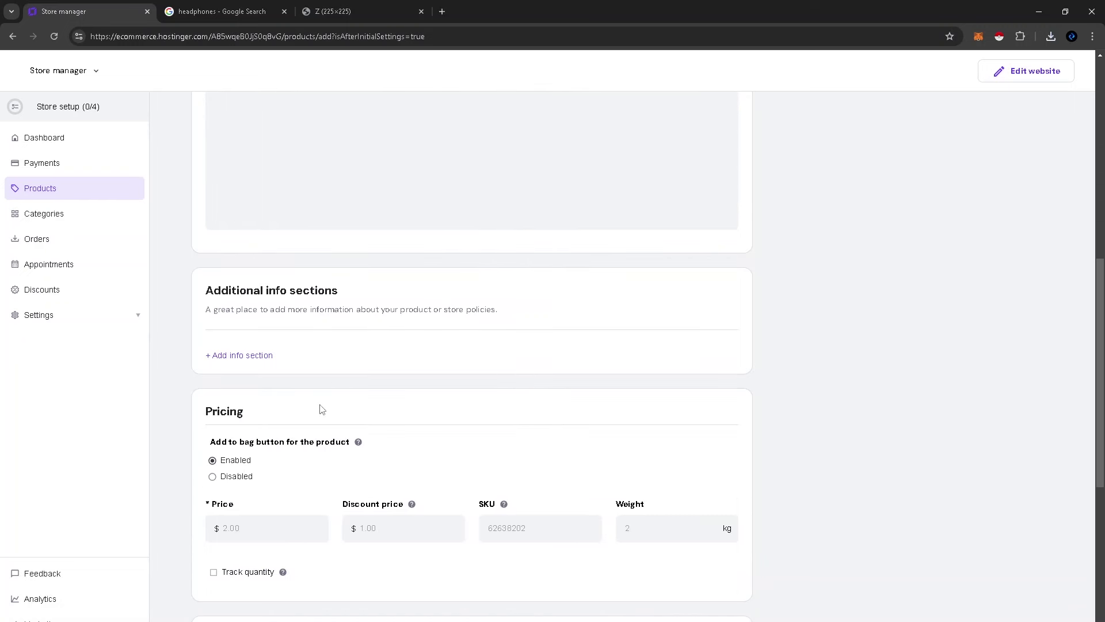
scroll(316, 413, "down", 4)
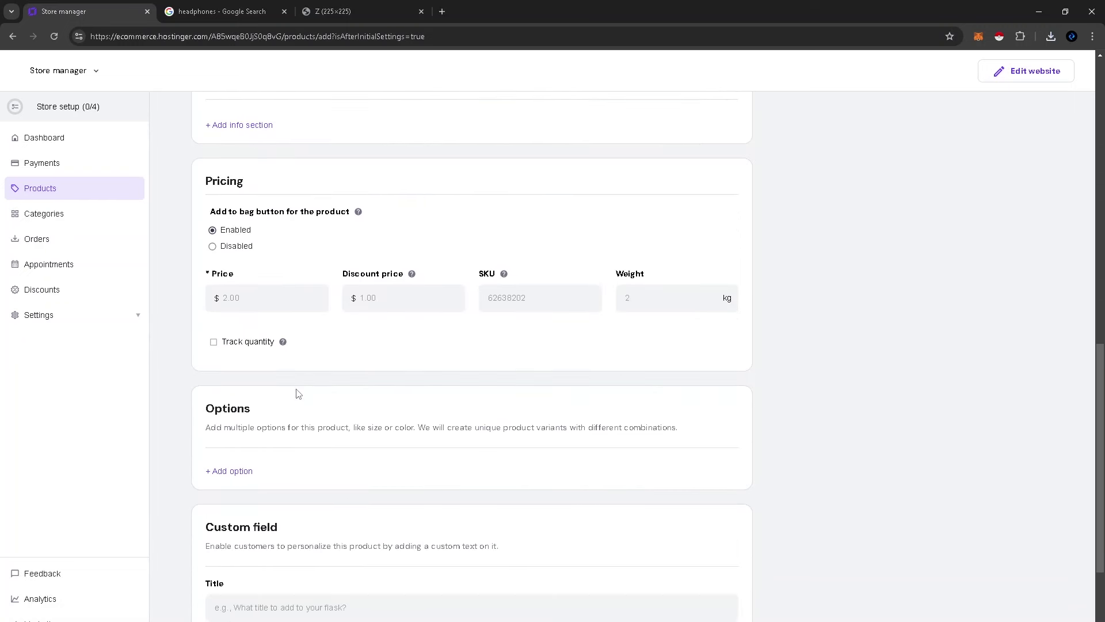
scroll(358, 321, "up", 10)
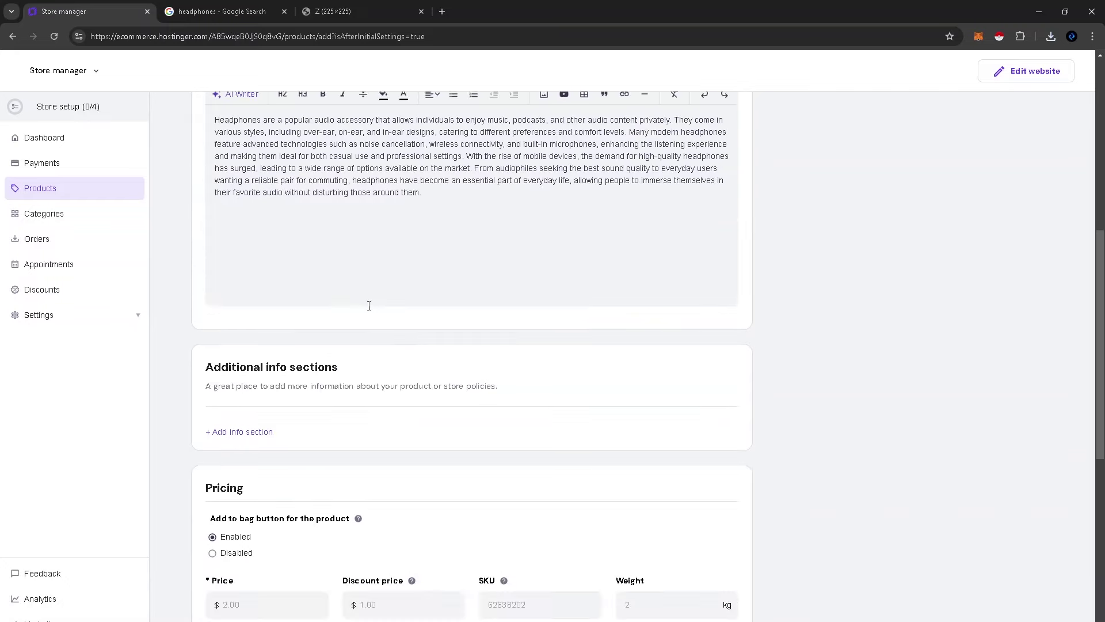
scroll(369, 327, "down", 5)
scroll(363, 358, "up", 3)
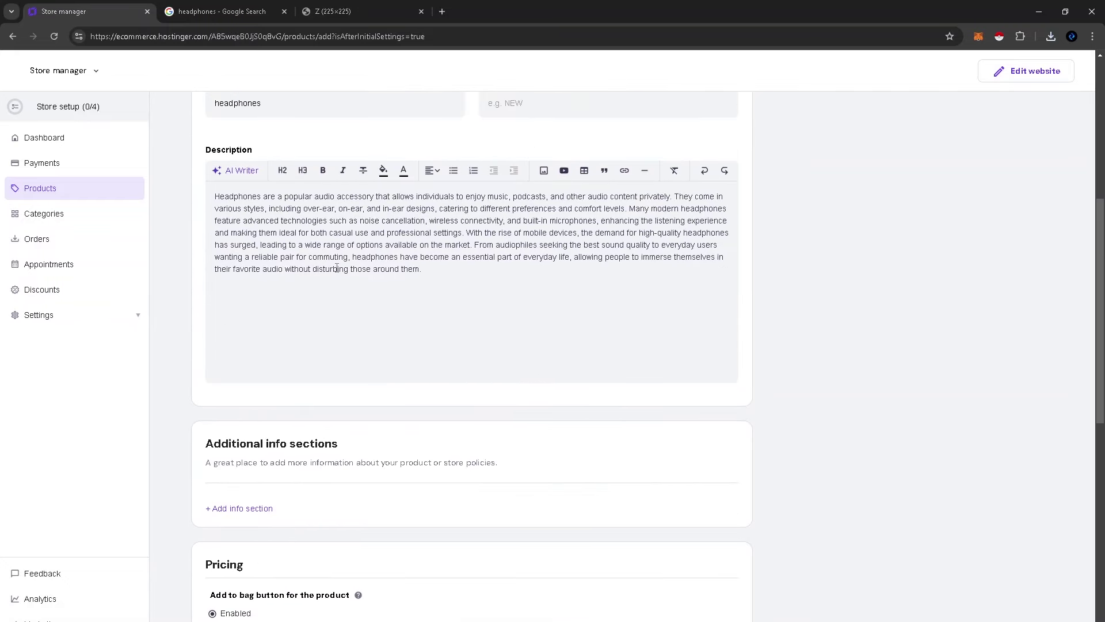
Set the headphones' price to $200 and try the quantity tracking option
scroll(369, 253, "down", 7)
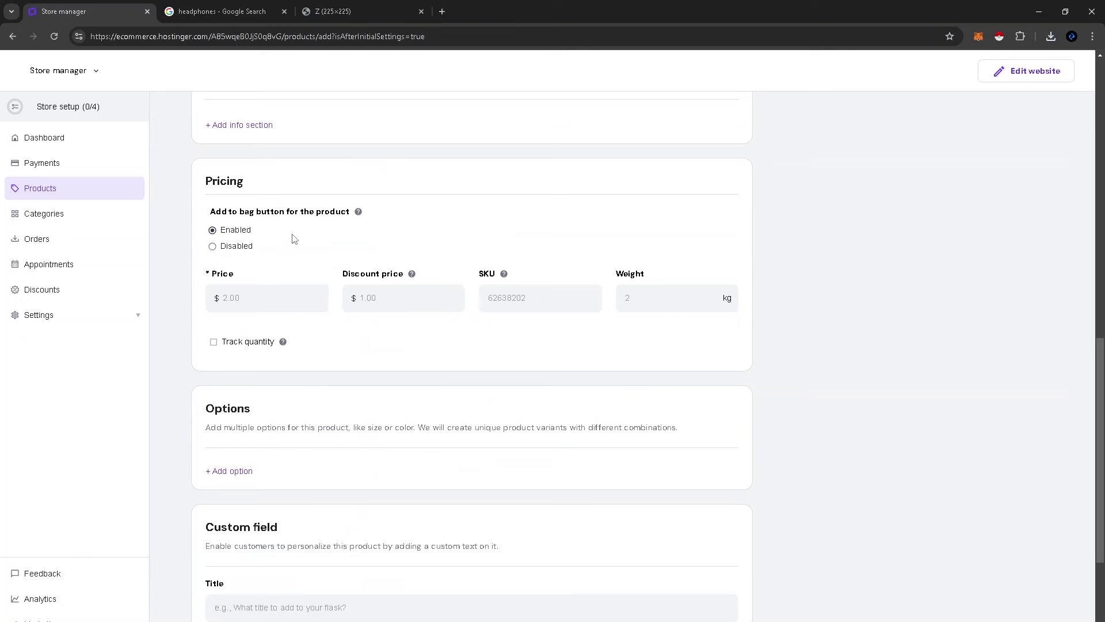
scroll(294, 238, "down", 3)
scroll(304, 262, "up", 2)
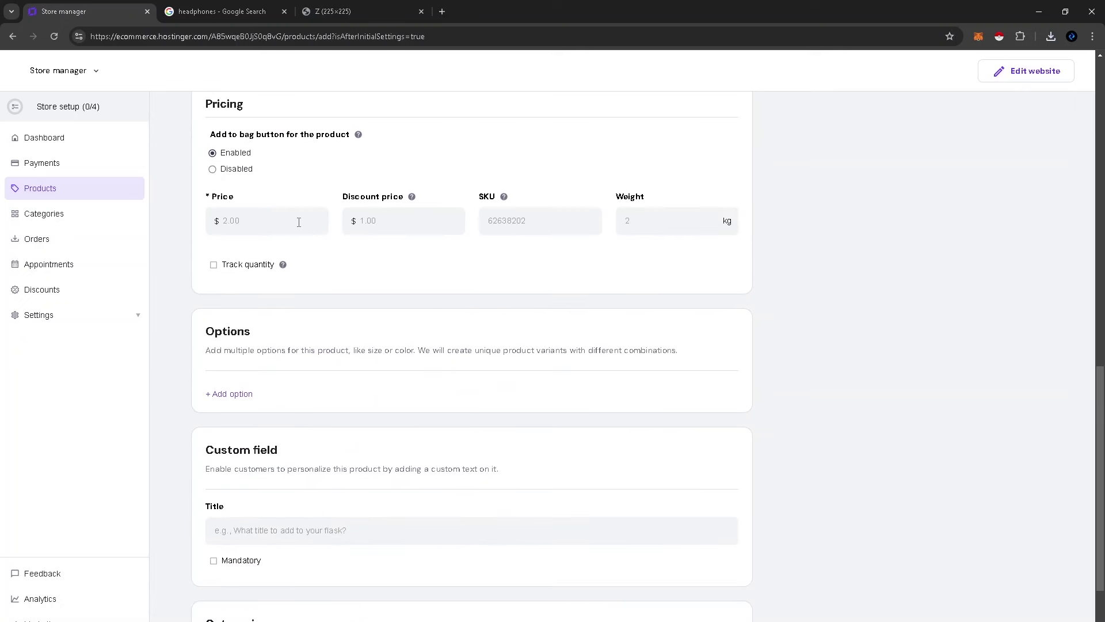
type("2-")
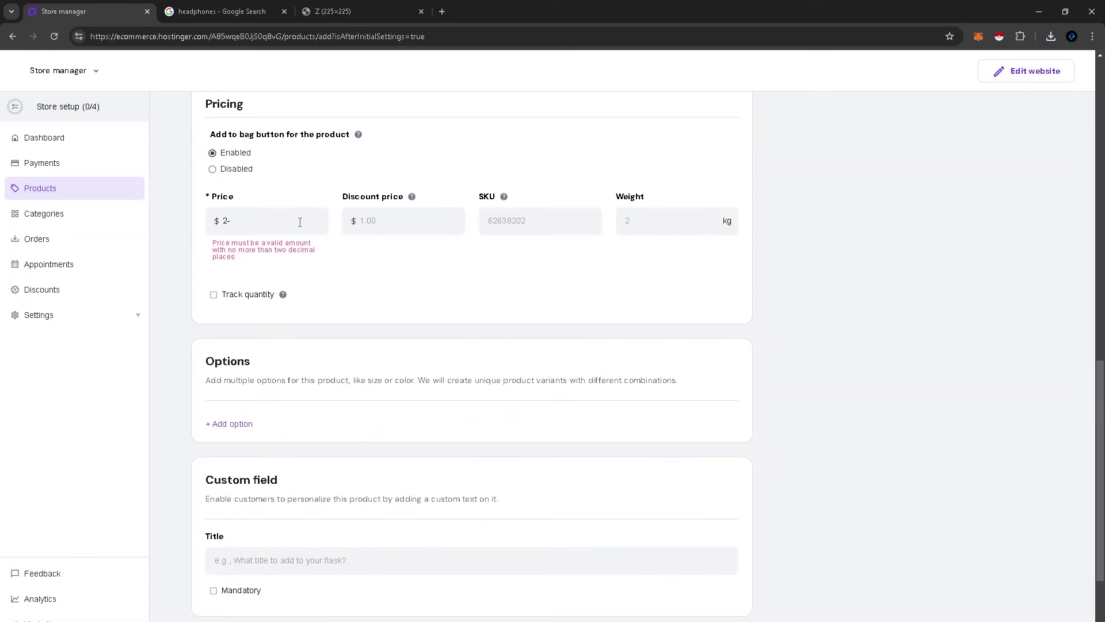
key("BackSpace")
type("00")
scroll(300, 223, "up", 1)
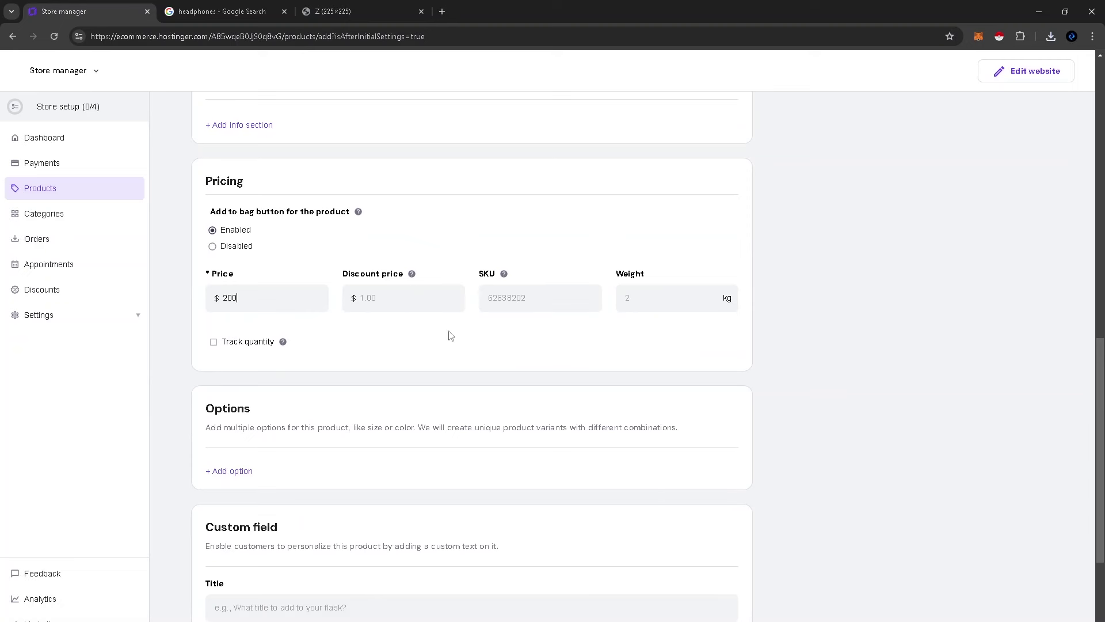
scroll(450, 335, "down", 2)
left_click(239, 192)
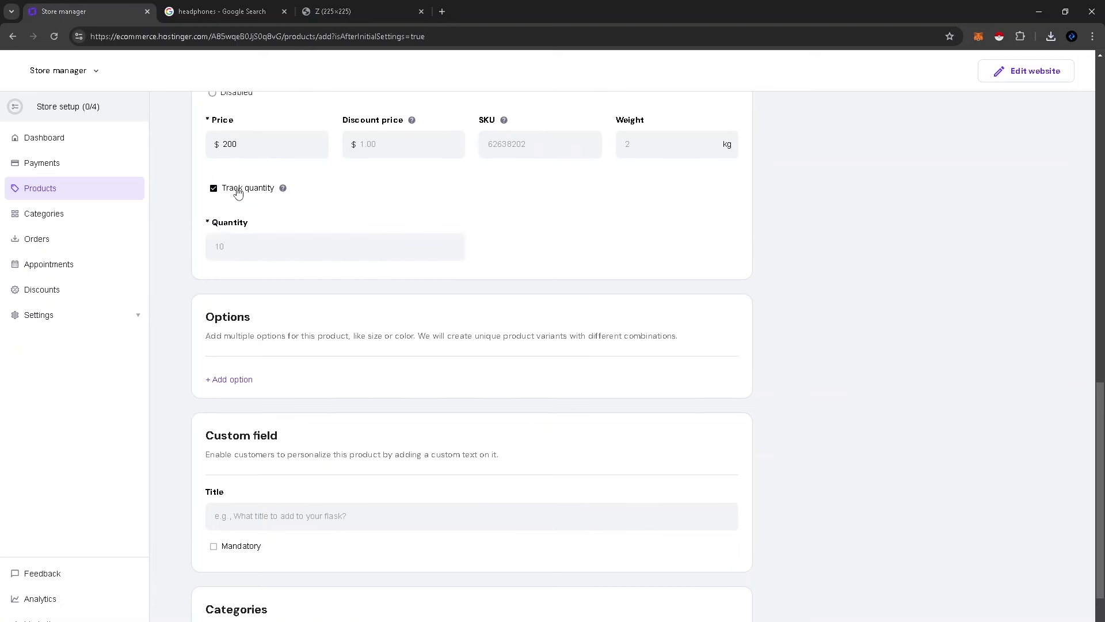
Assign the AI-suggested Audio Accessories category to the headphones product and save the product
scroll(270, 311, "down", 3)
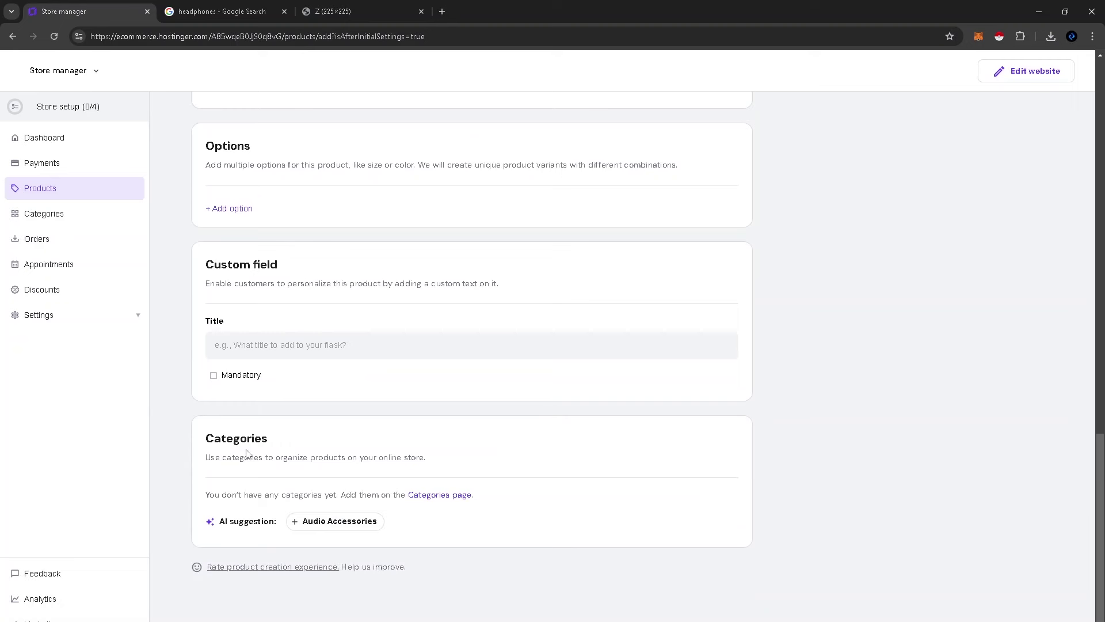
left_click(318, 525)
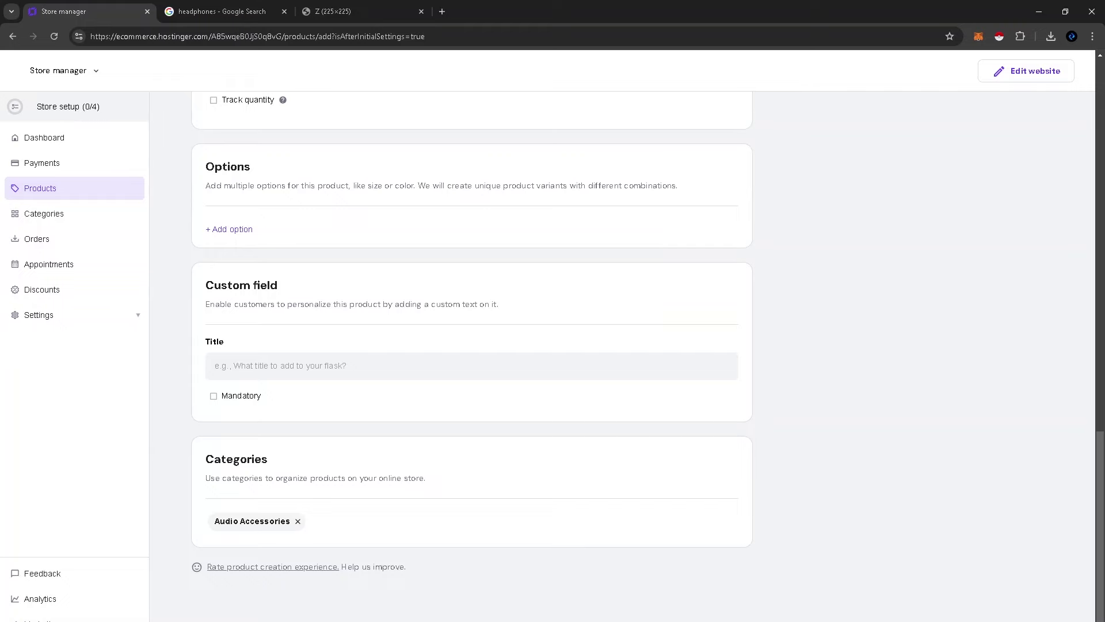
scroll(472, 345, "up", 5)
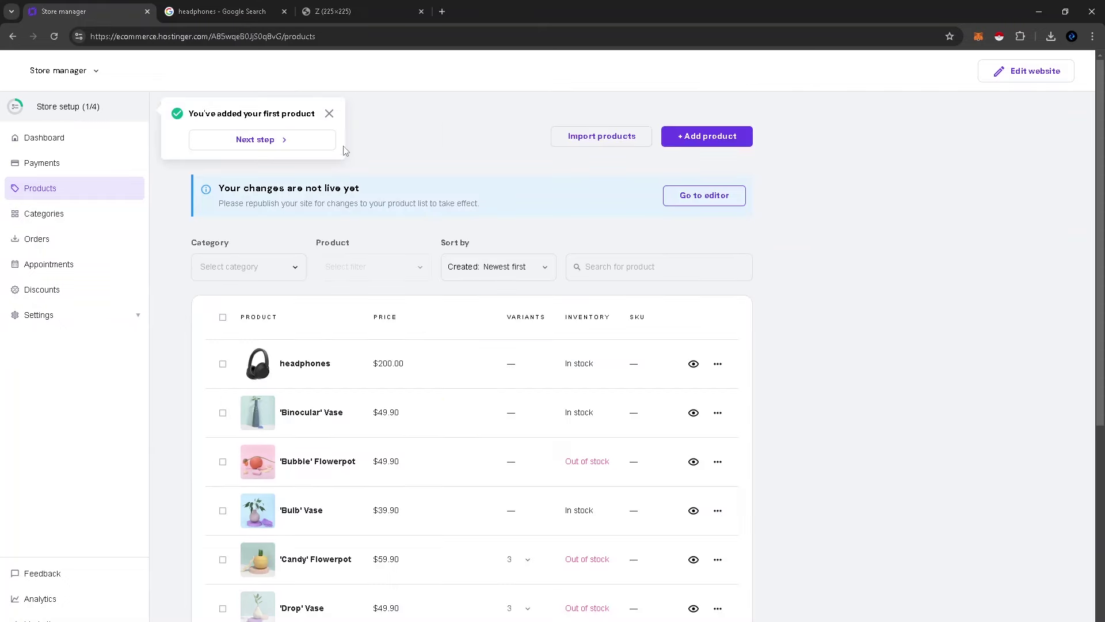
Look through the store's product list, from the newly added headphones down to the sample vases
scroll(340, 507, "down", 7)
scroll(365, 397, "up", 6)
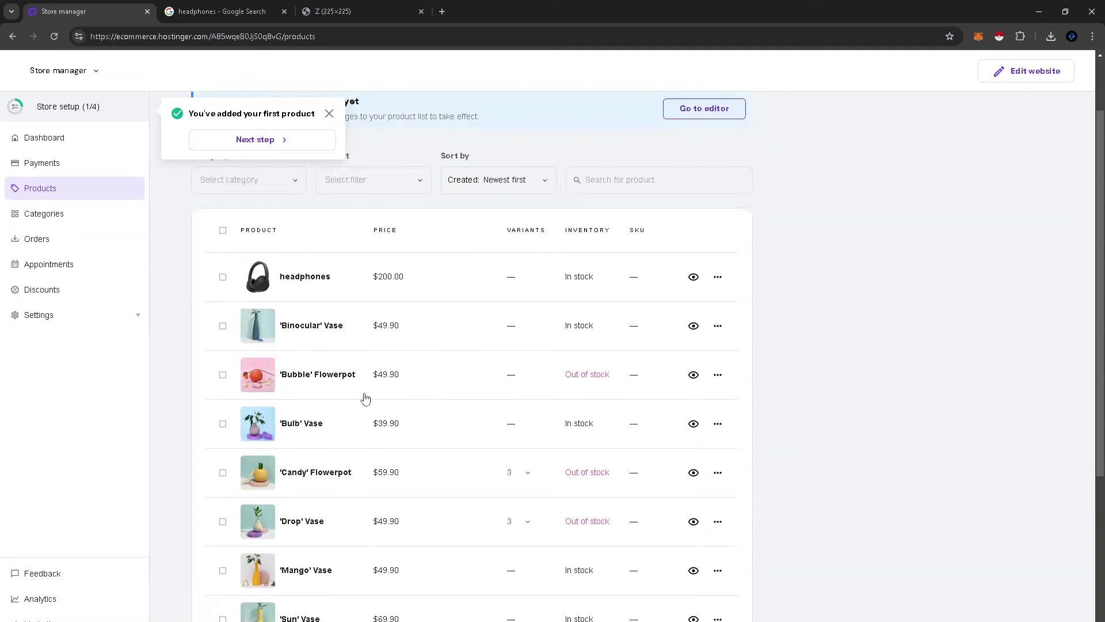
scroll(377, 318, "up", 2)
scroll(355, 266, "down", 5)
scroll(355, 266, "down", 2)
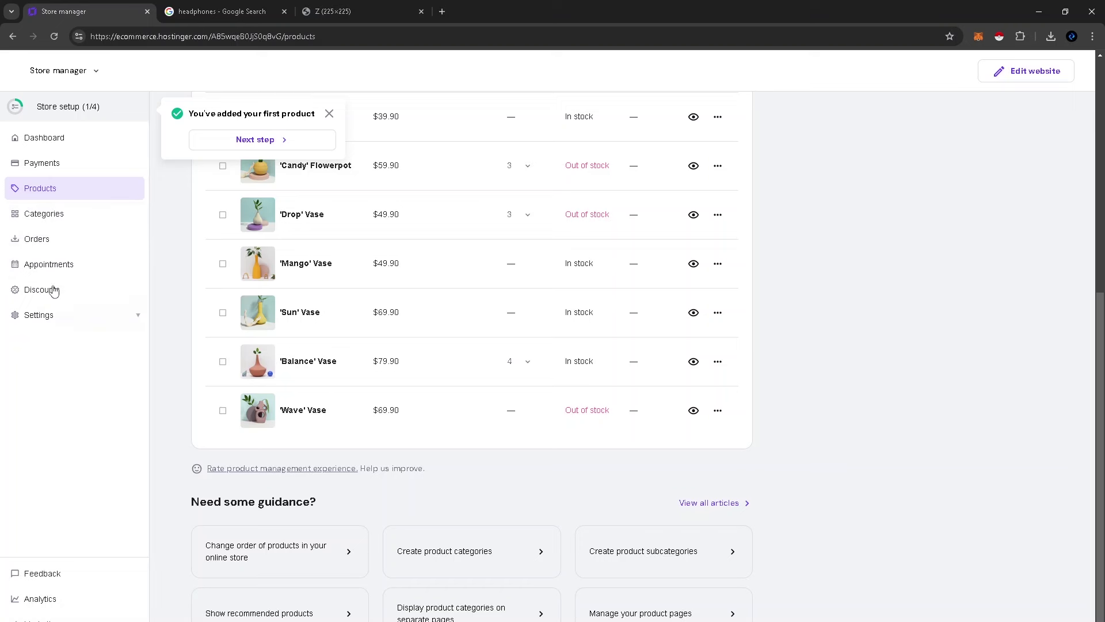
Review the PayPal and manual payment options on the store's Payments page
left_click(43, 165)
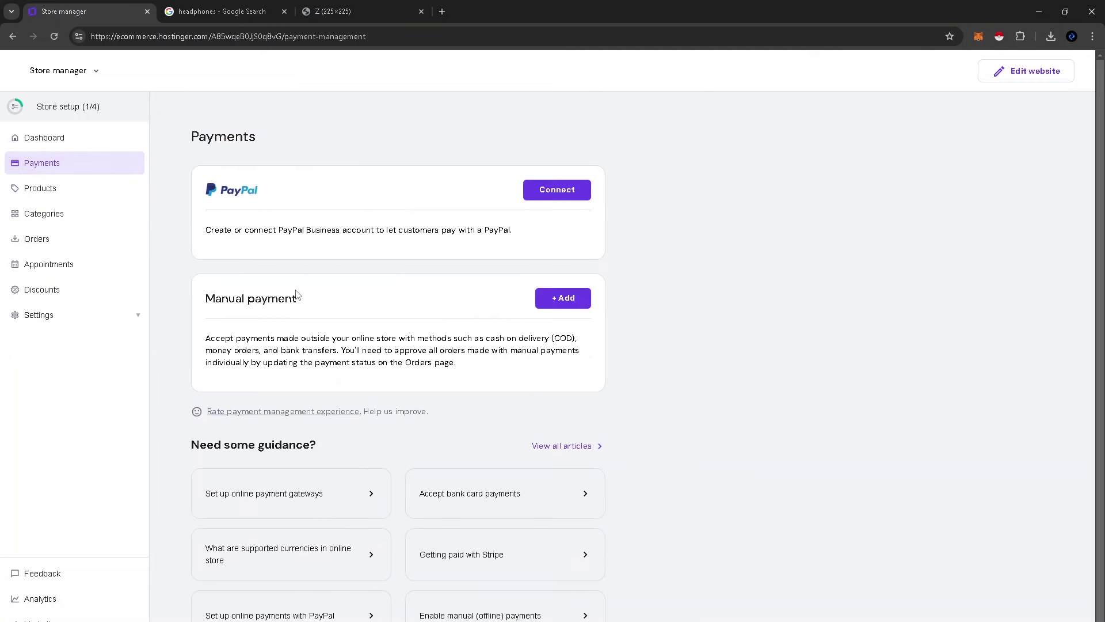
left_click_drag(219, 231, 441, 239)
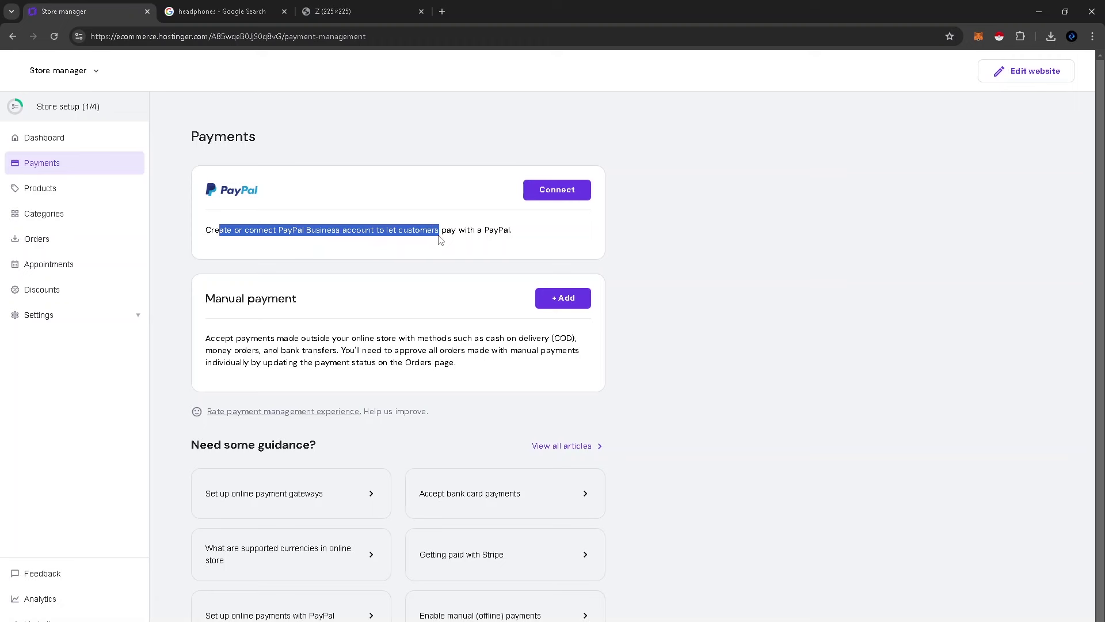
left_click(499, 230)
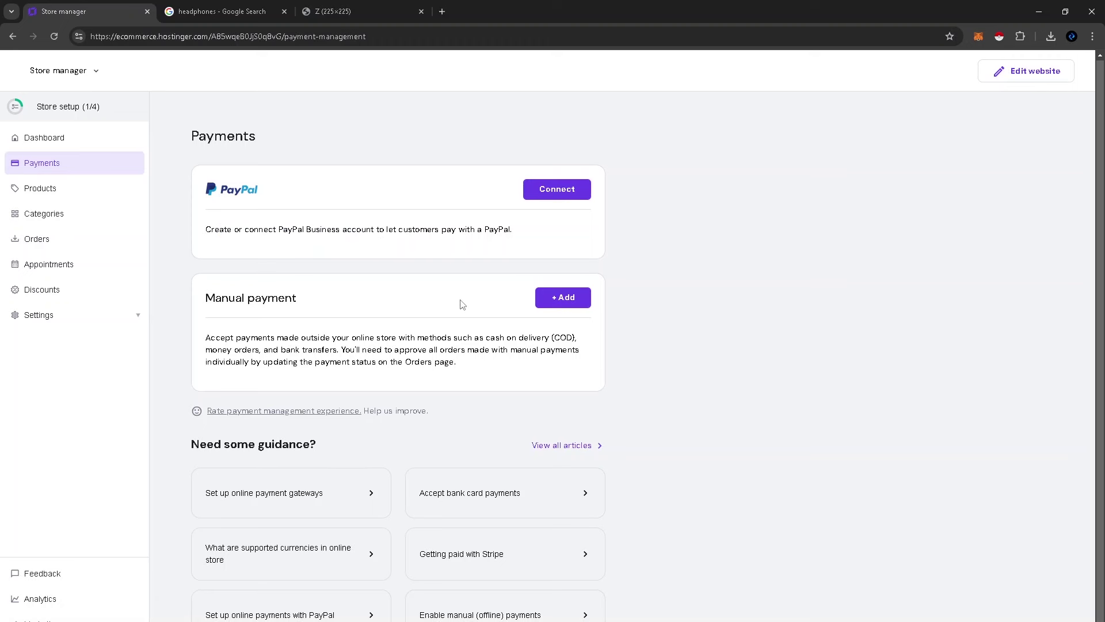
left_click(570, 306)
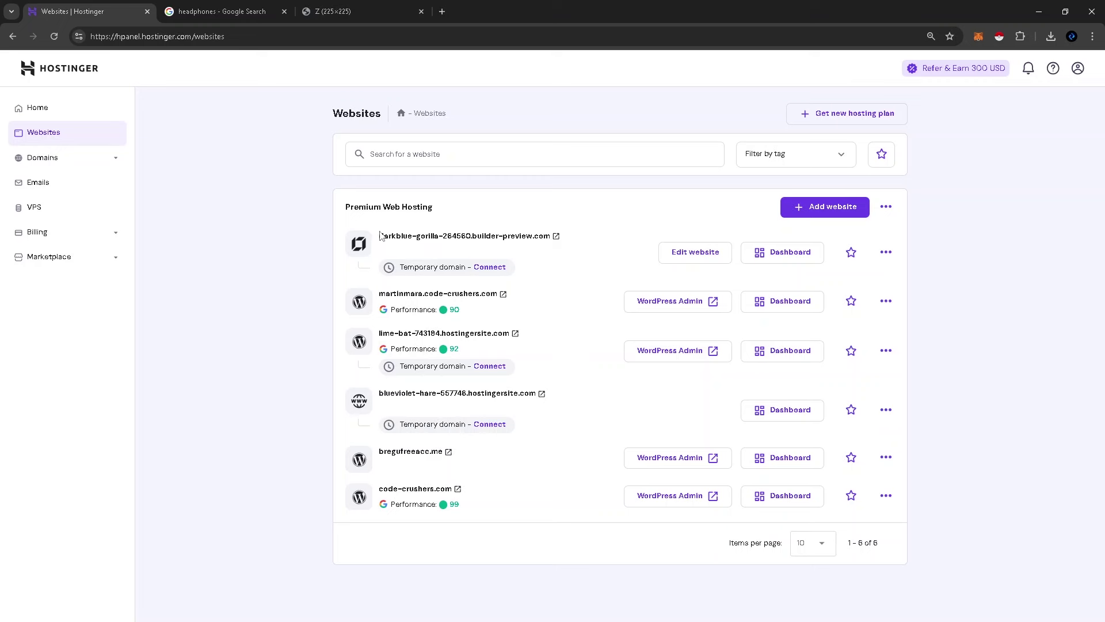
Check the temporary domain of the builder-preview site in the websites list and open that site for editing
left_click_drag(416, 265, 471, 267)
left_click(432, 263)
left_click(695, 252)
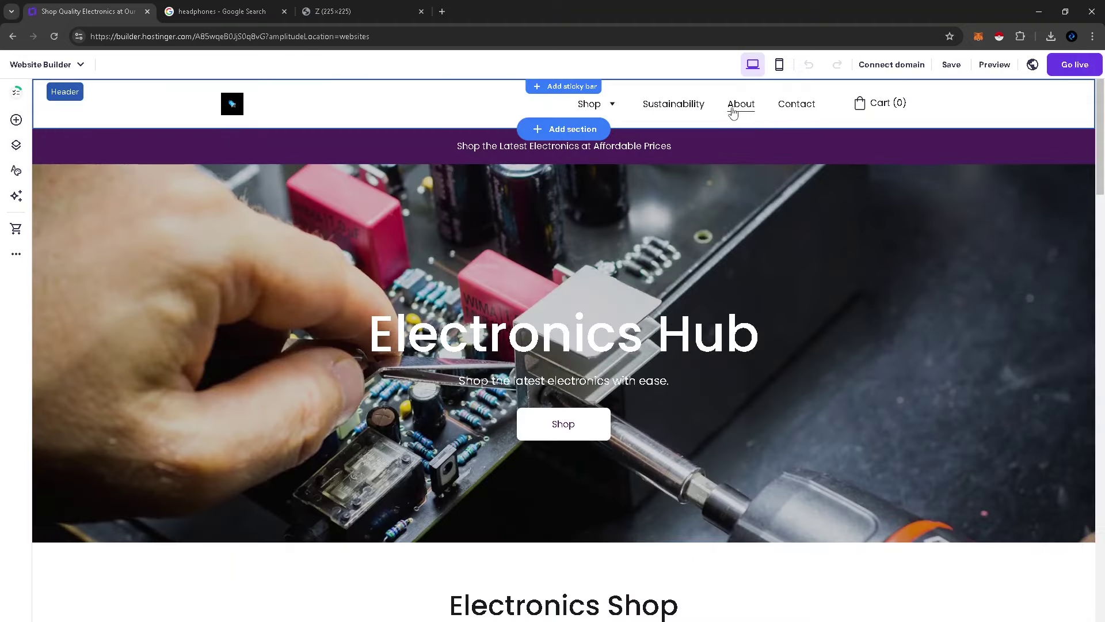
Open the About page from the site header and review its sections down to the Sustainability block
left_click(740, 109)
left_click(740, 109)
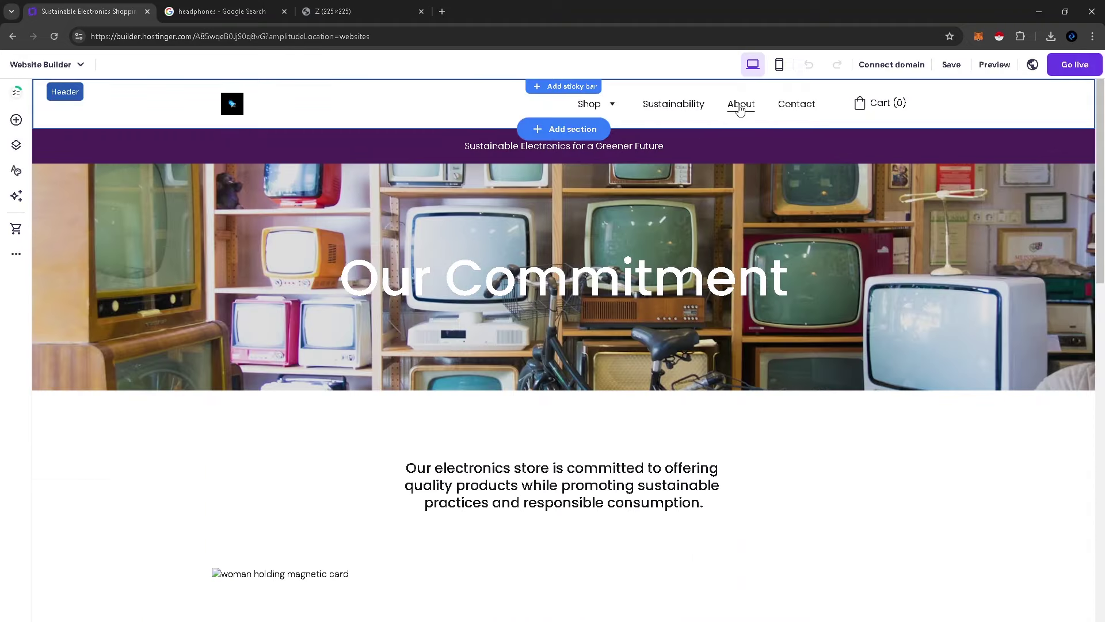
scroll(555, 296, "down", 4)
scroll(547, 254, "up", 4)
scroll(453, 254, "down", 4)
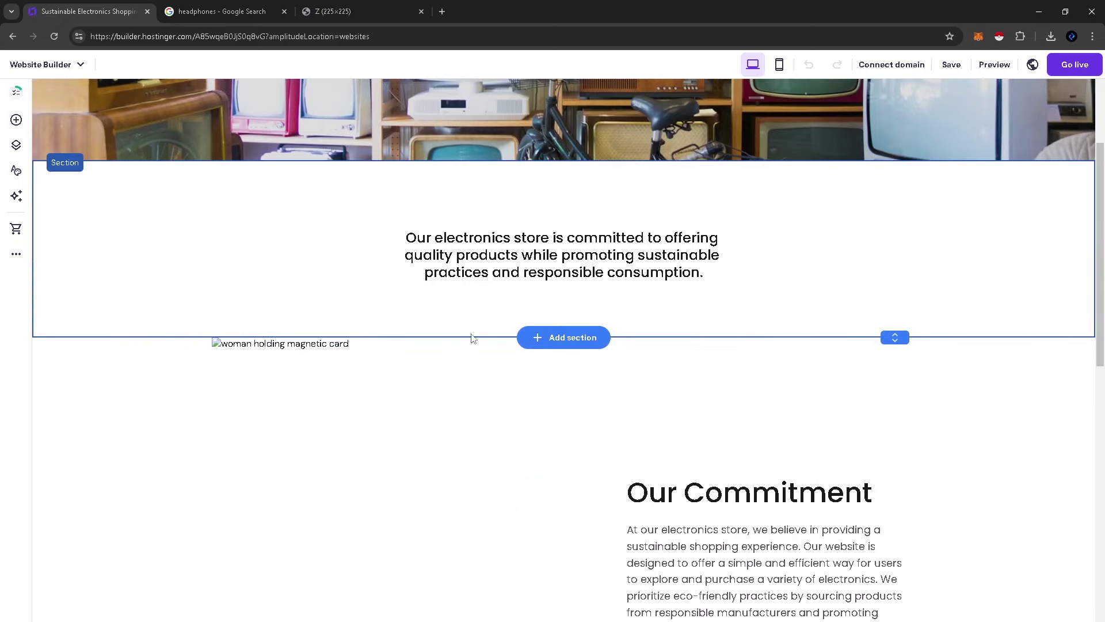
scroll(449, 255, "down", 5)
scroll(450, 262, "down", 6)
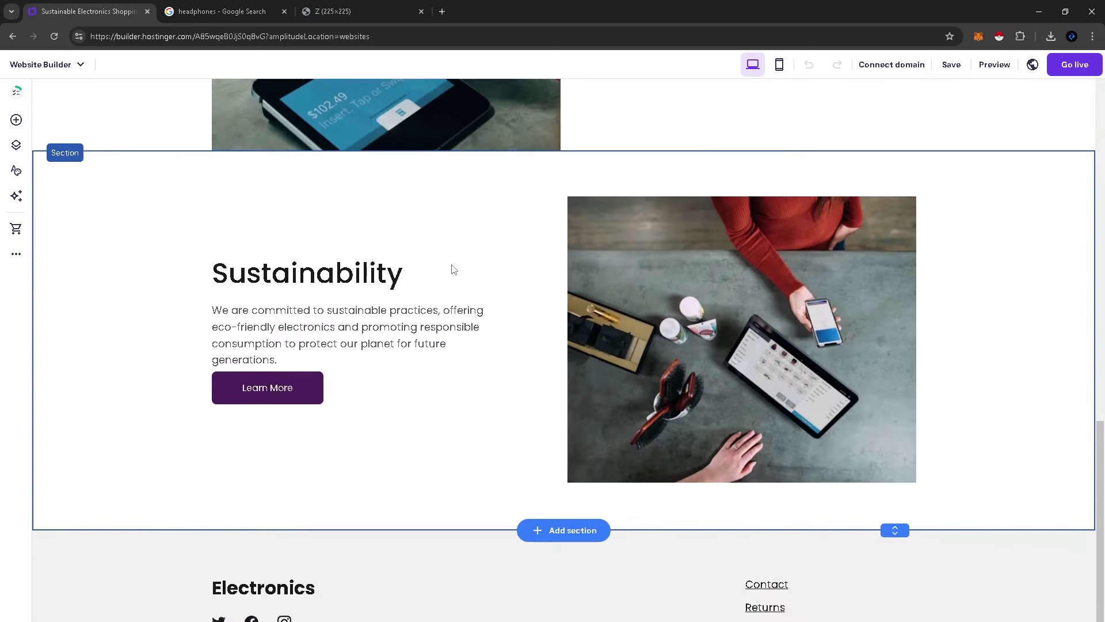
scroll(685, 344, "up", 5)
scroll(685, 343, "up", 8)
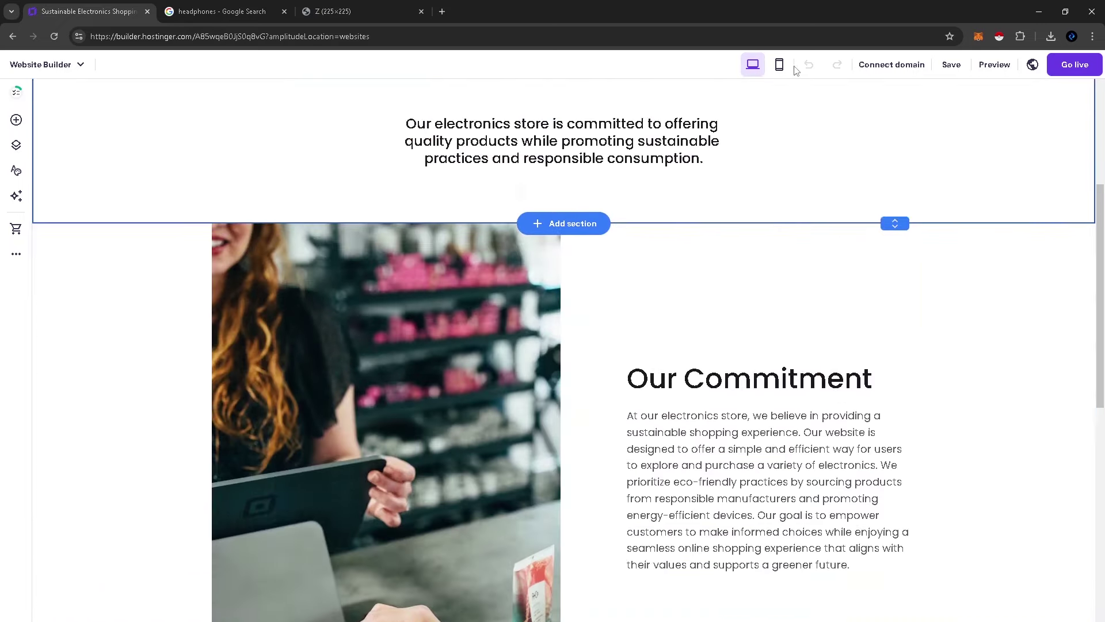
Open the Contact page and inspect its location text, contact details and message form
left_click(797, 104)
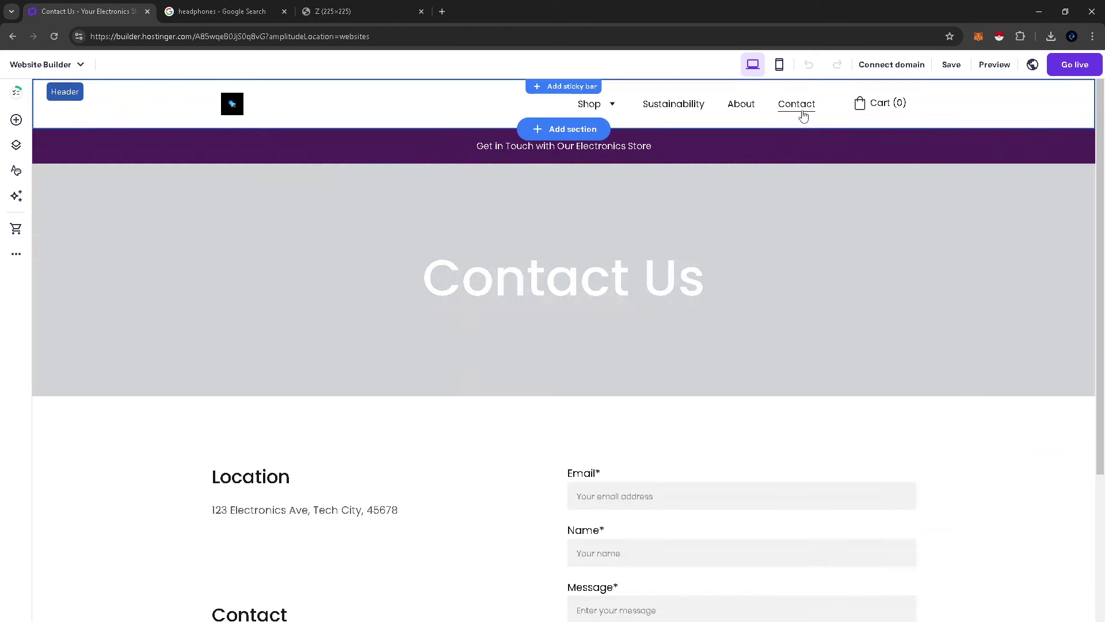
scroll(494, 300, "down", 4)
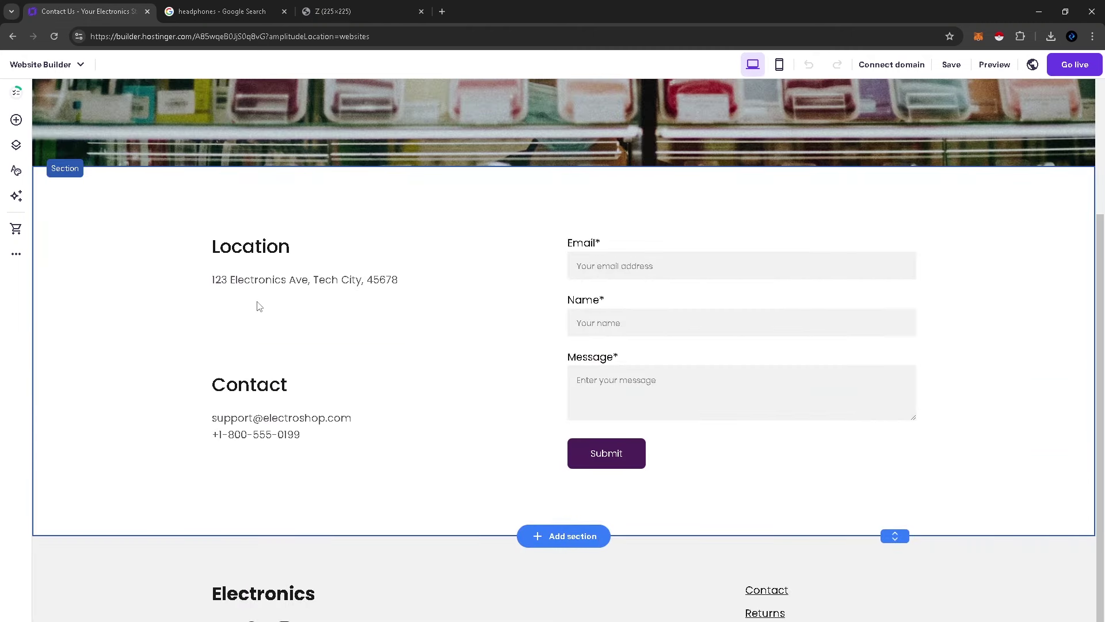
left_click(262, 280)
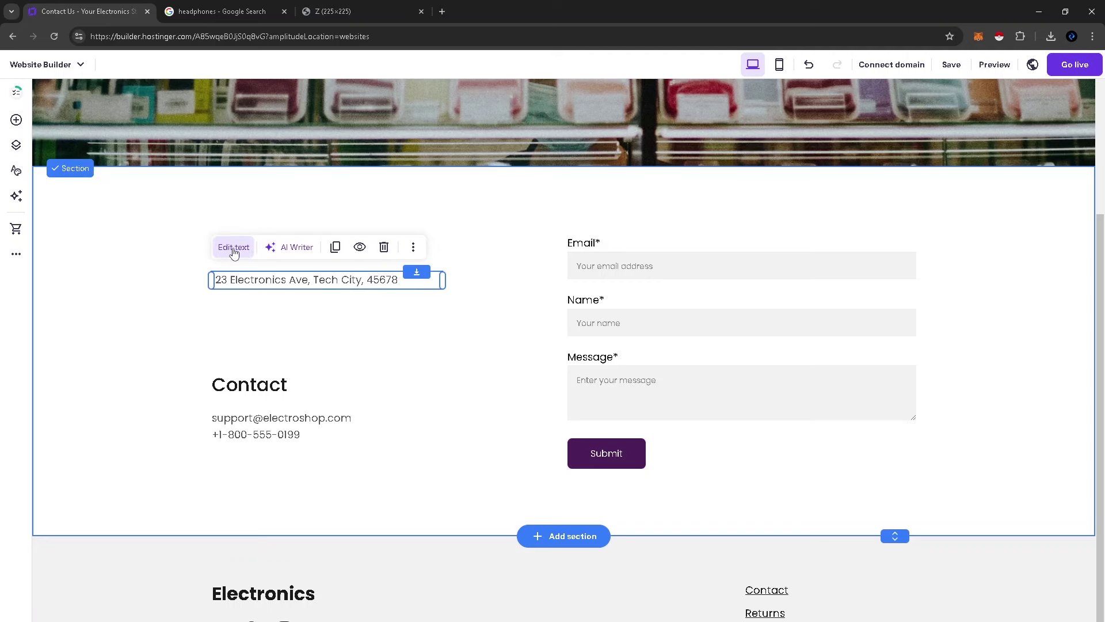
scroll(445, 389, "down", 1)
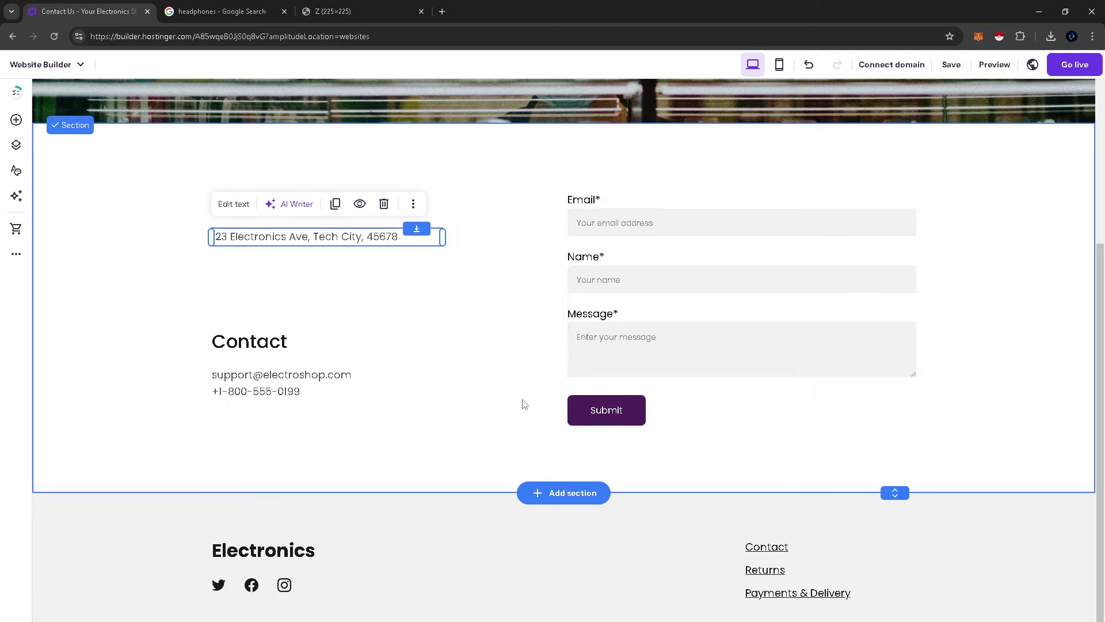
scroll(583, 559, "up", 5)
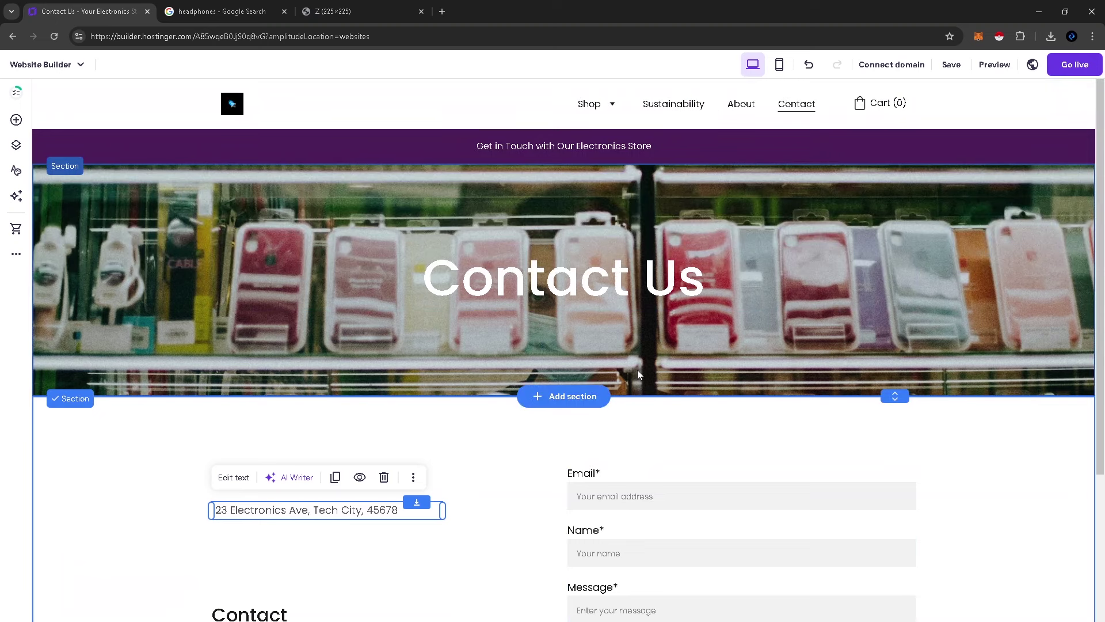
Look over the elements available for the homepage and the description and style options of the AI Image Generator
left_click(16, 120)
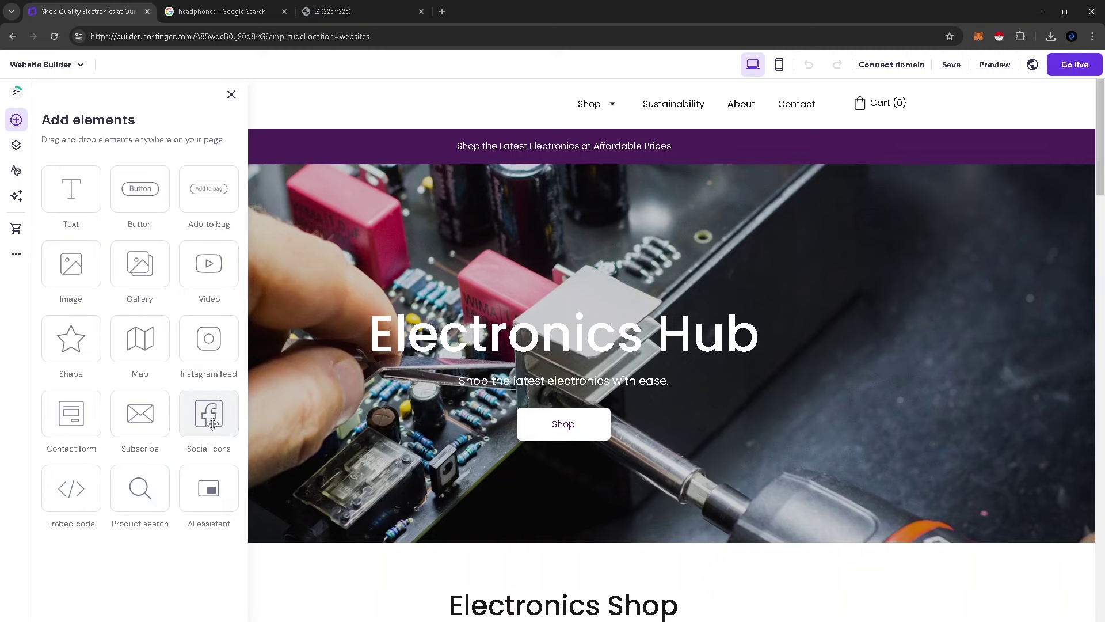
scroll(461, 345, "down", 3)
left_click(16, 196)
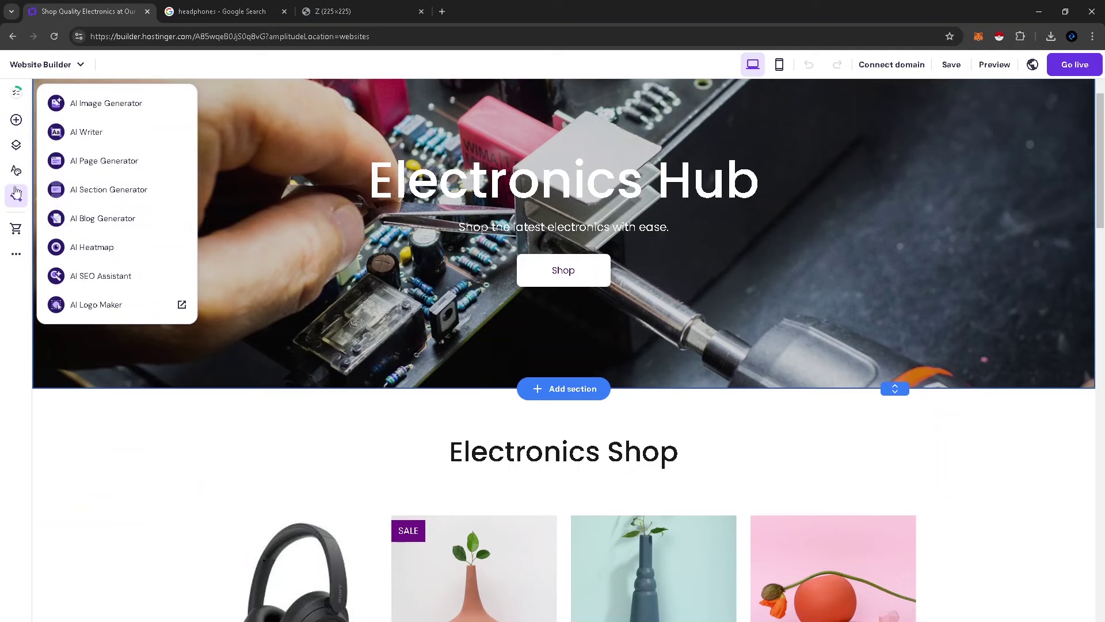
left_click(108, 105)
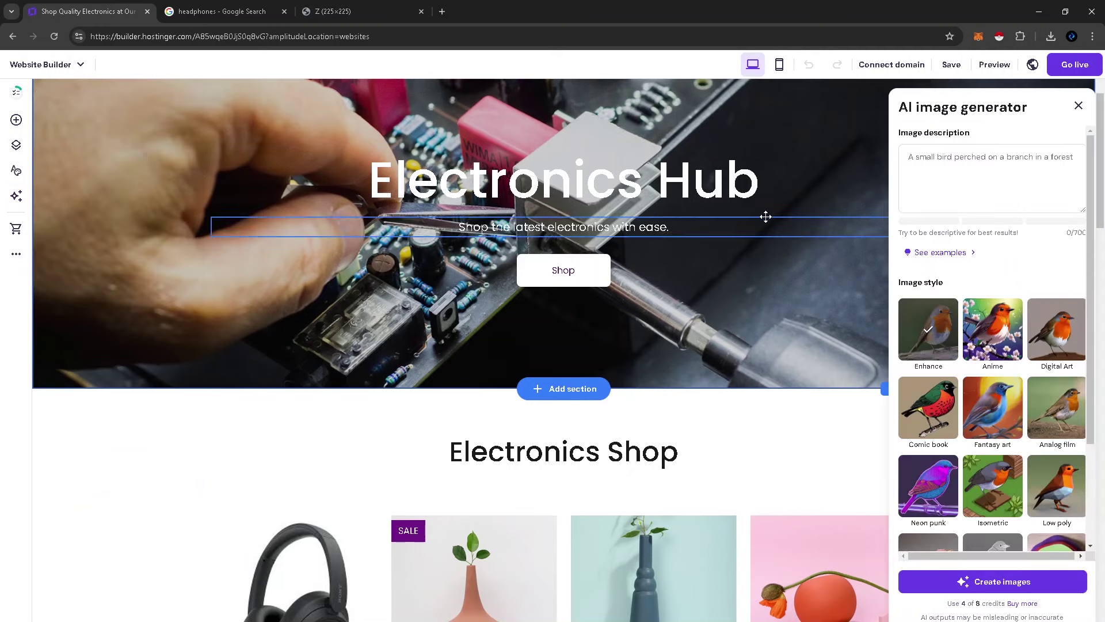
left_click(937, 182)
key("Escape")
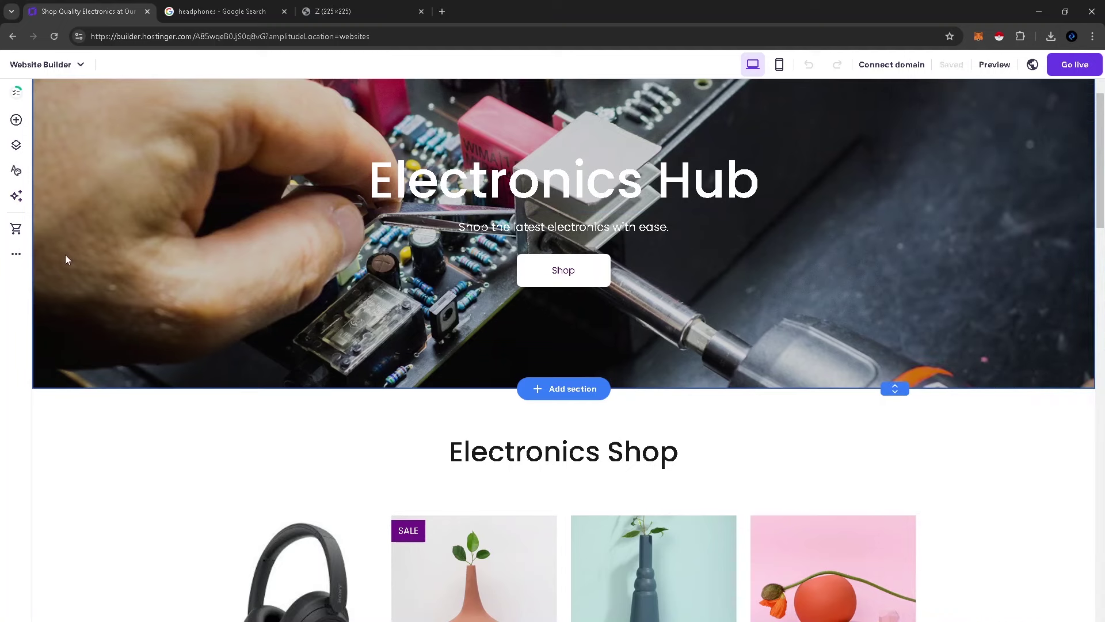
Generate an AI section from the description "create a featured product section with add to cart button and different categories"
left_click(16, 201)
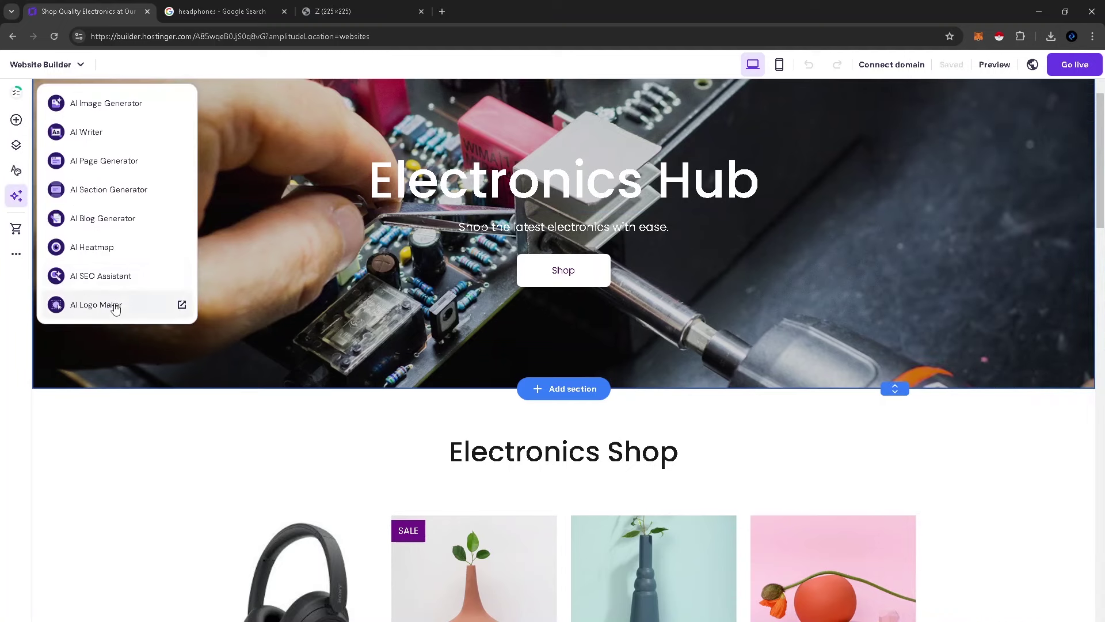
left_click(113, 199)
left_click(476, 334)
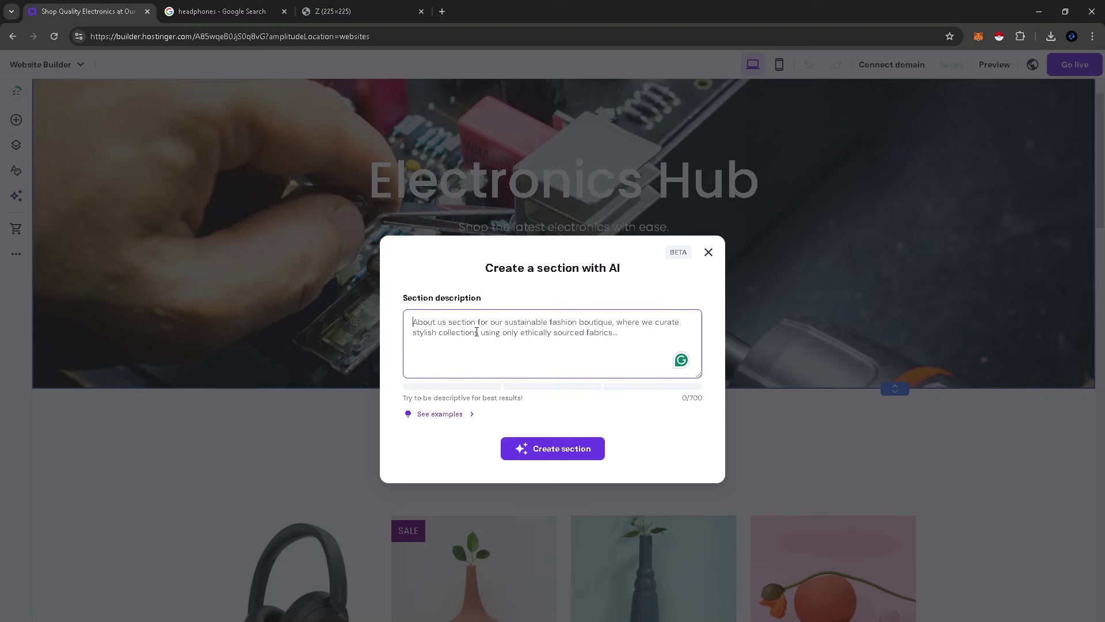
type("creat")
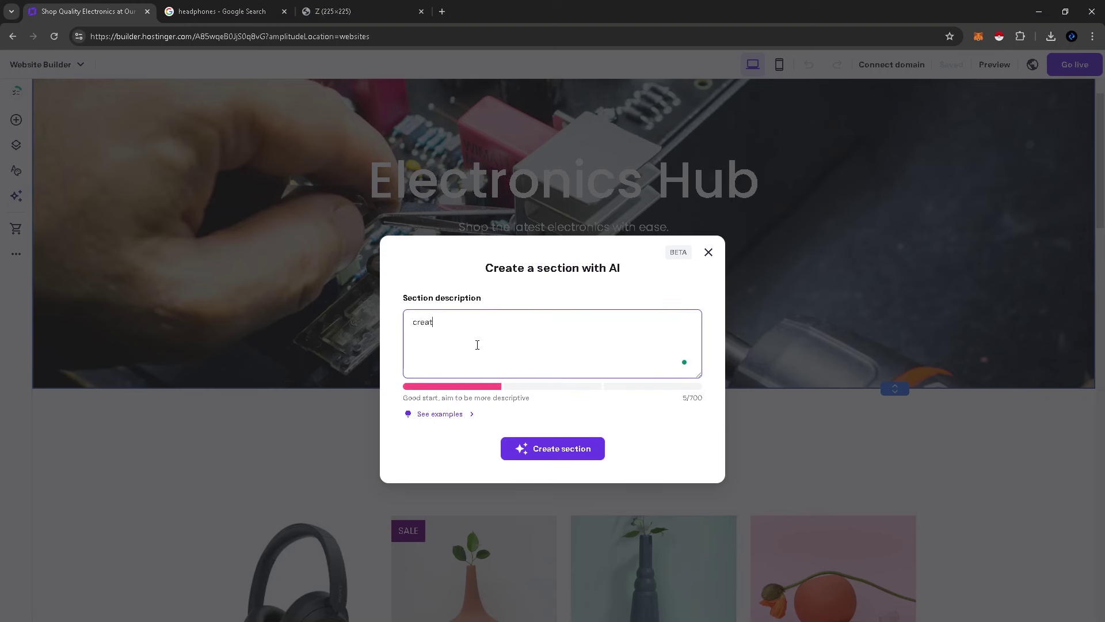
type("e a featured product section with add to cart button and different catr")
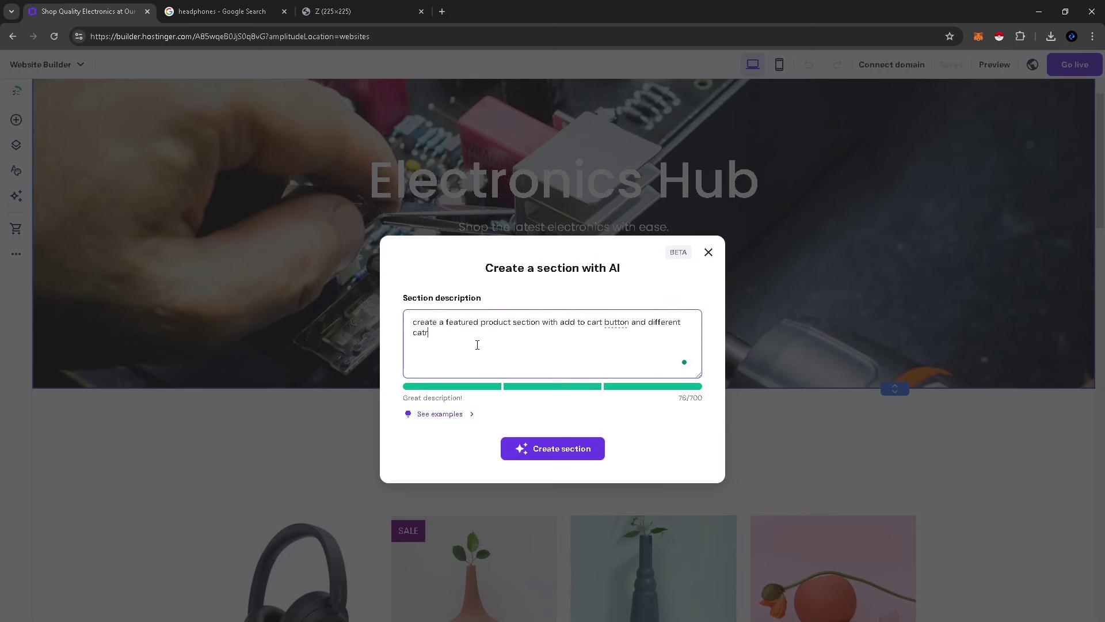
type("tt")
key("Return")
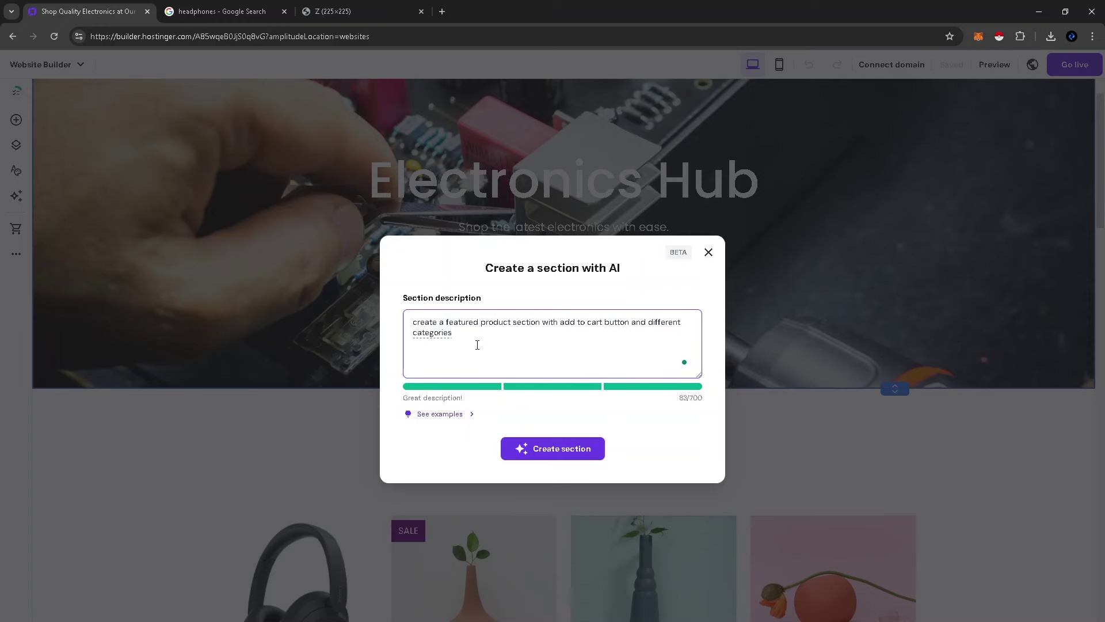
left_click(545, 452)
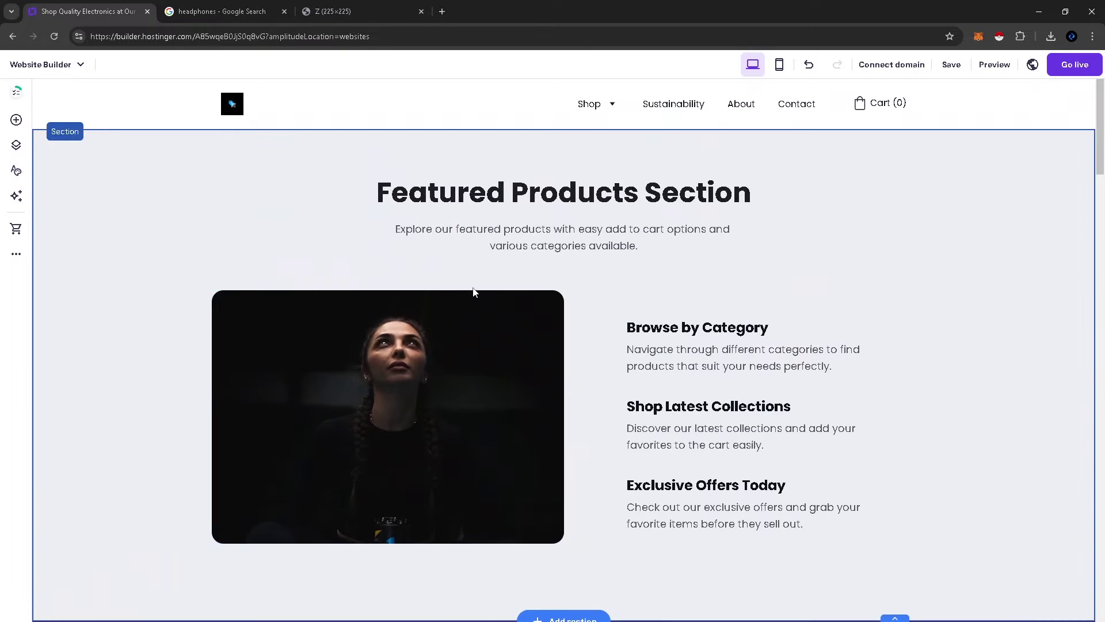
Check the homepage with the new section, publish the website and view the live site
scroll(512, 264, "down", 8)
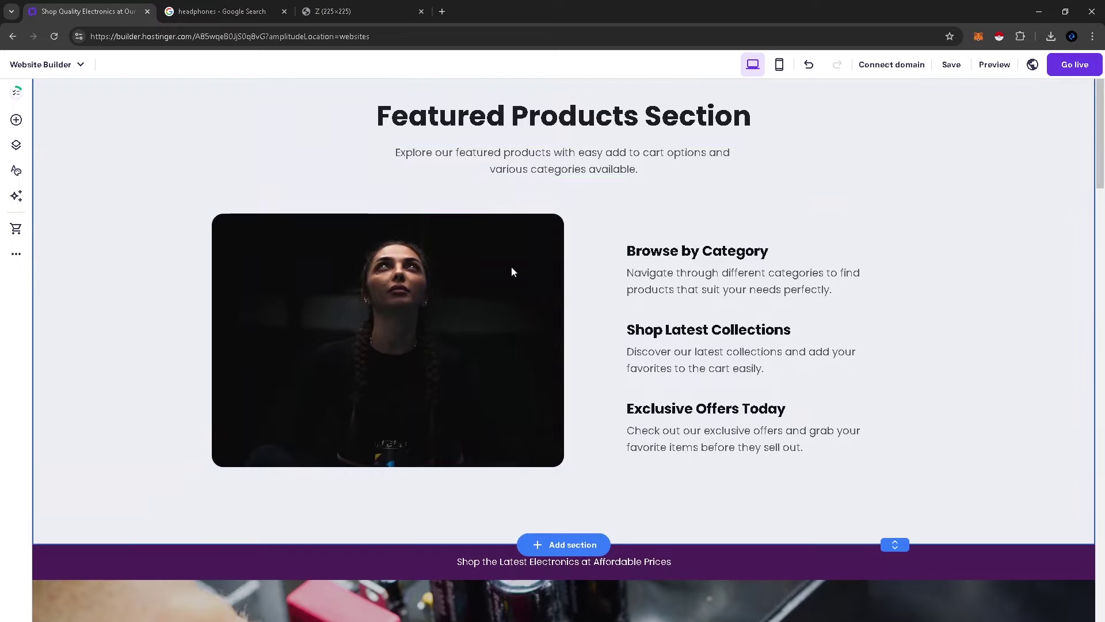
scroll(522, 263, "down", 20)
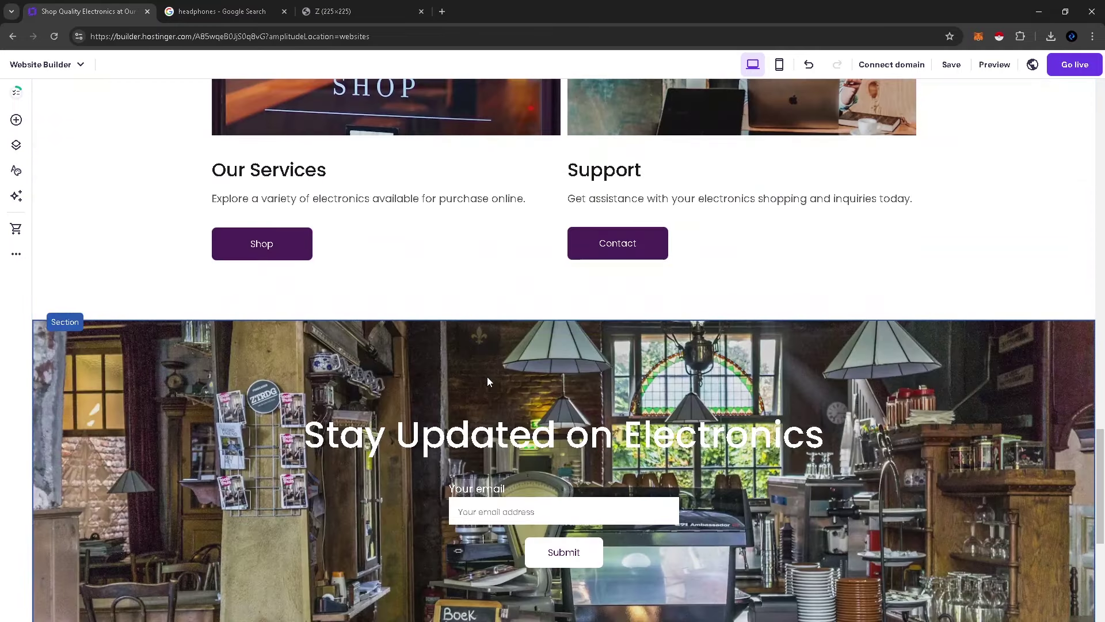
left_click(1075, 72)
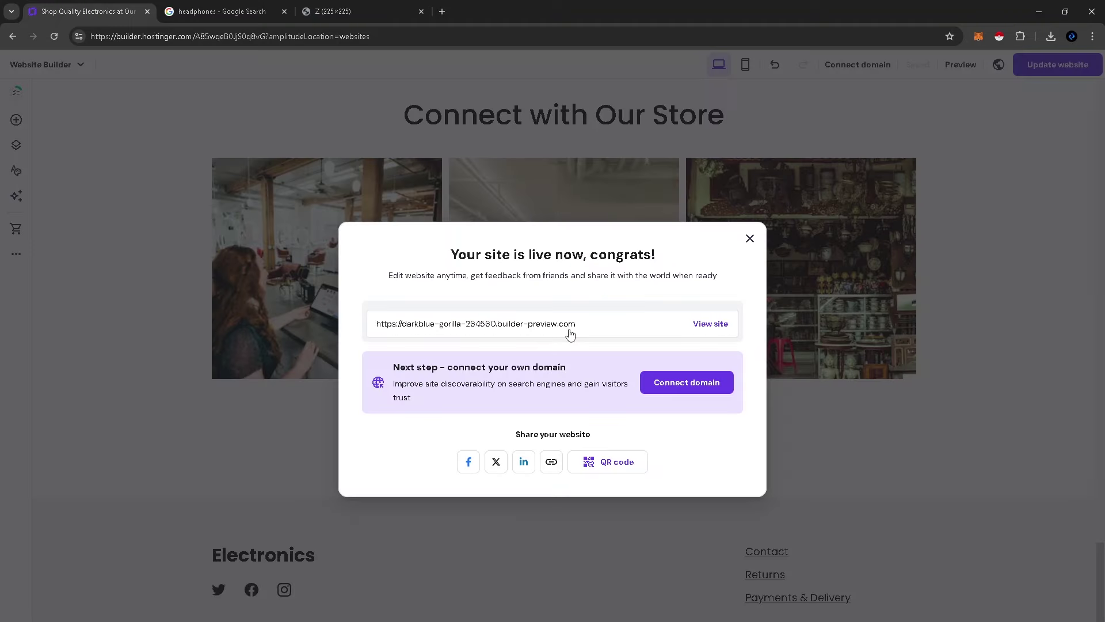
left_click(713, 326)
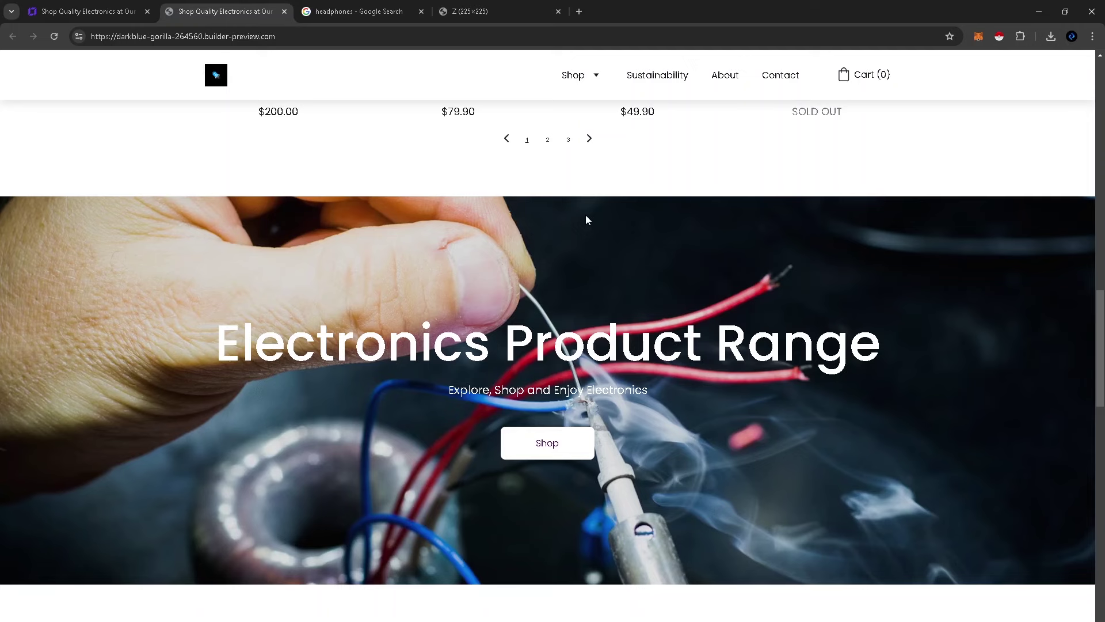
scroll(586, 216, "up", 6)
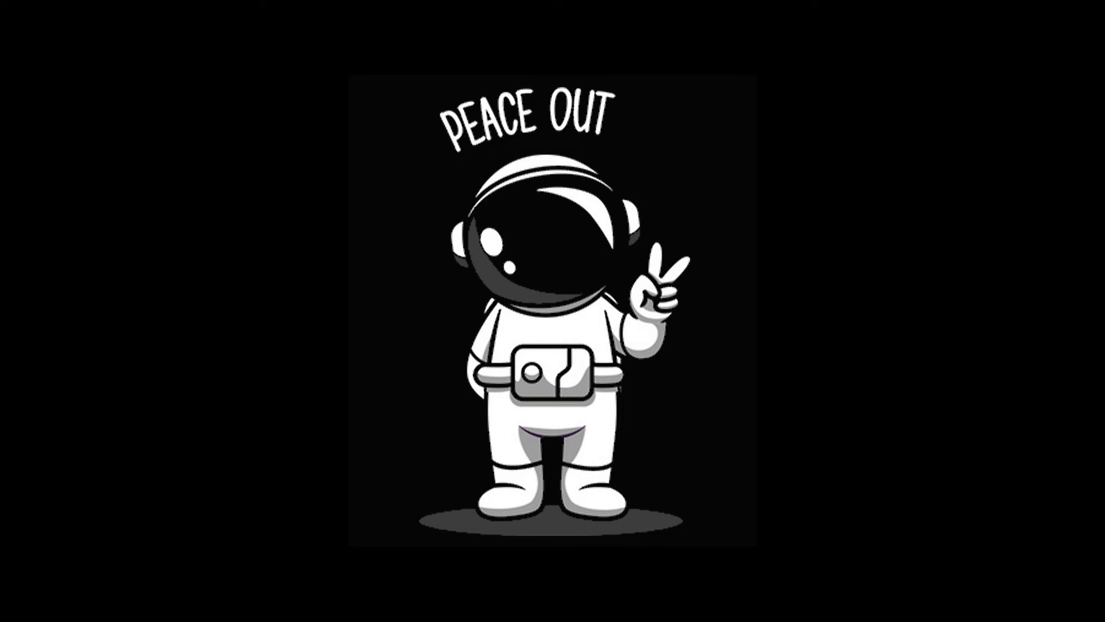